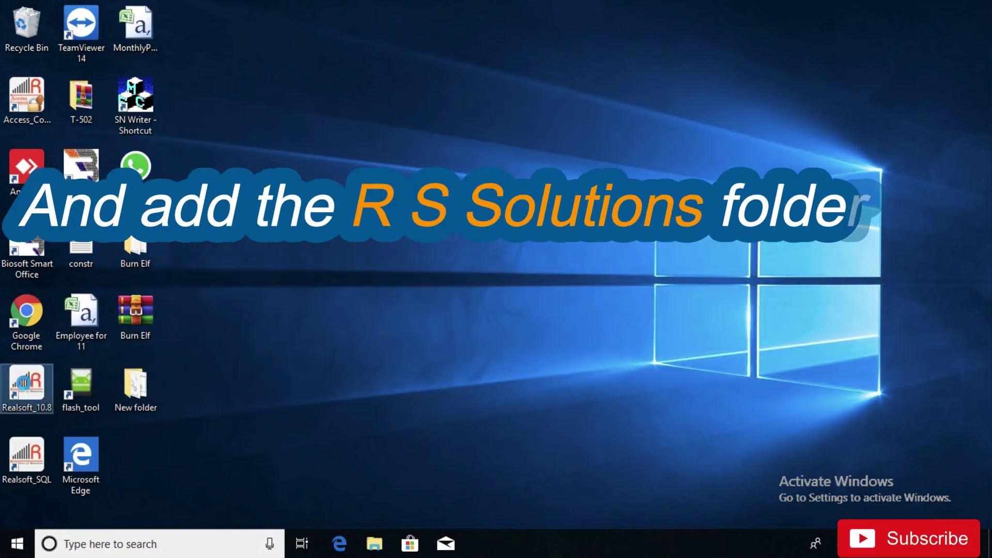
Open the Realsoft_10.8 shortcut's file location, browse up to Program Files (x86), then close Explorer
{"action": "right_click", "coordinate": [27, 389]}
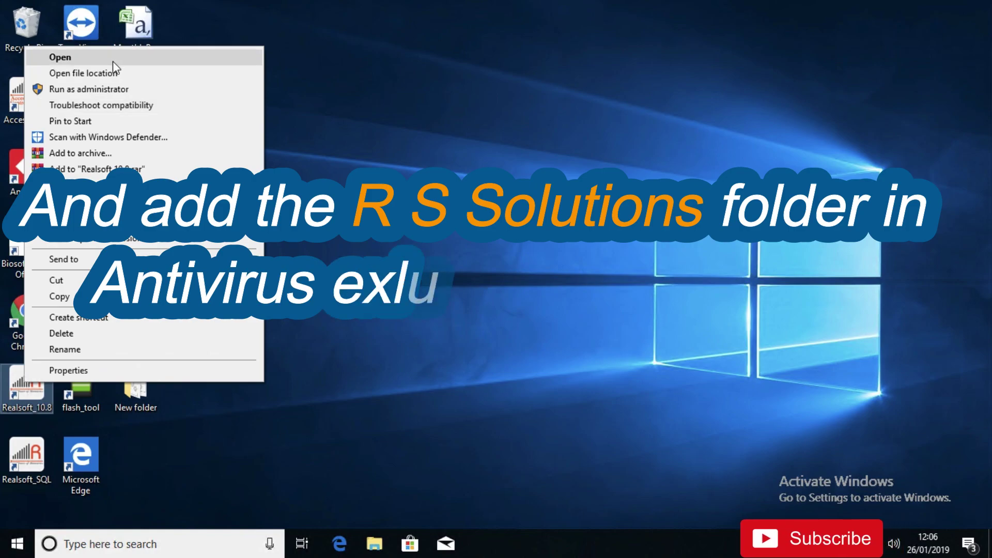
{"action": "left_click", "coordinate": [114, 79]}
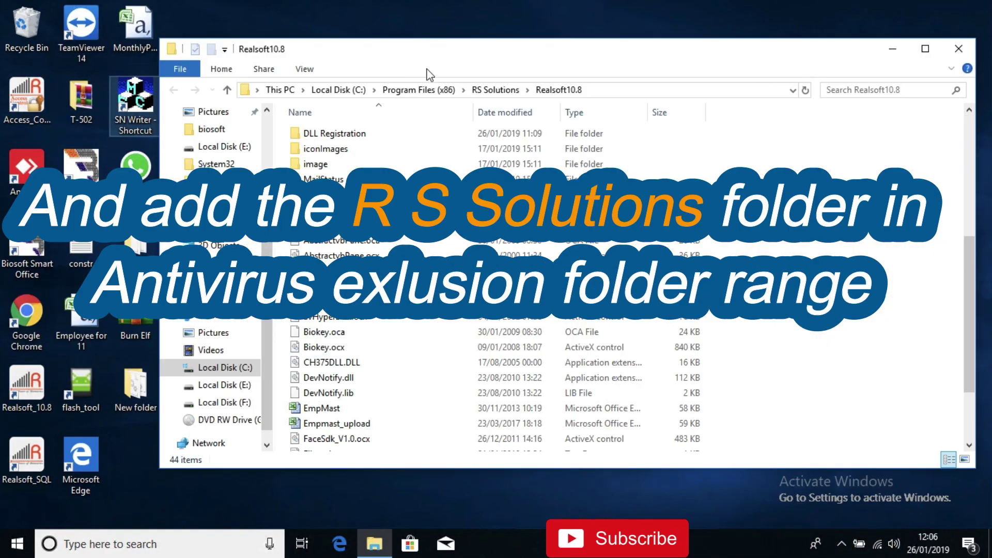
{"action": "left_click", "coordinate": [495, 91]}
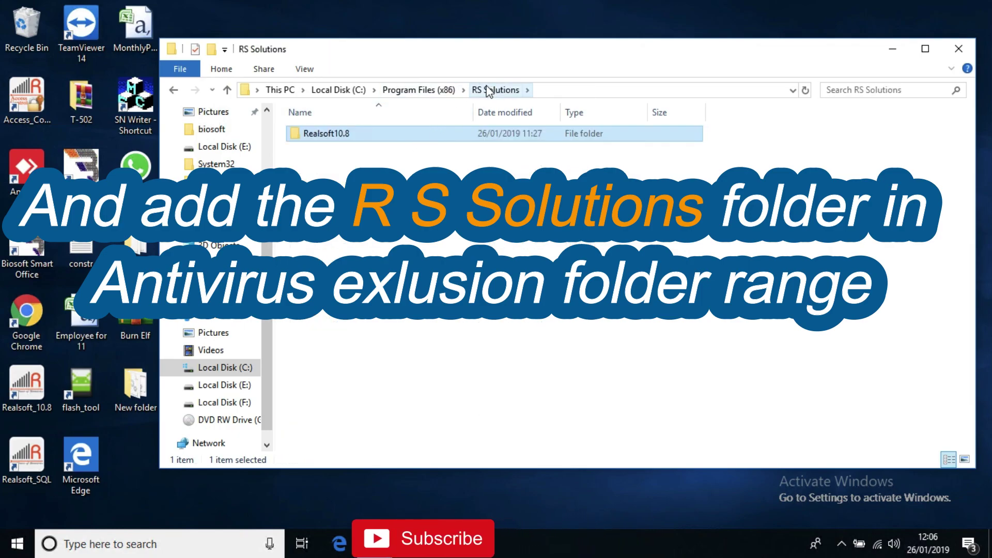
{"action": "left_click", "coordinate": [447, 91]}
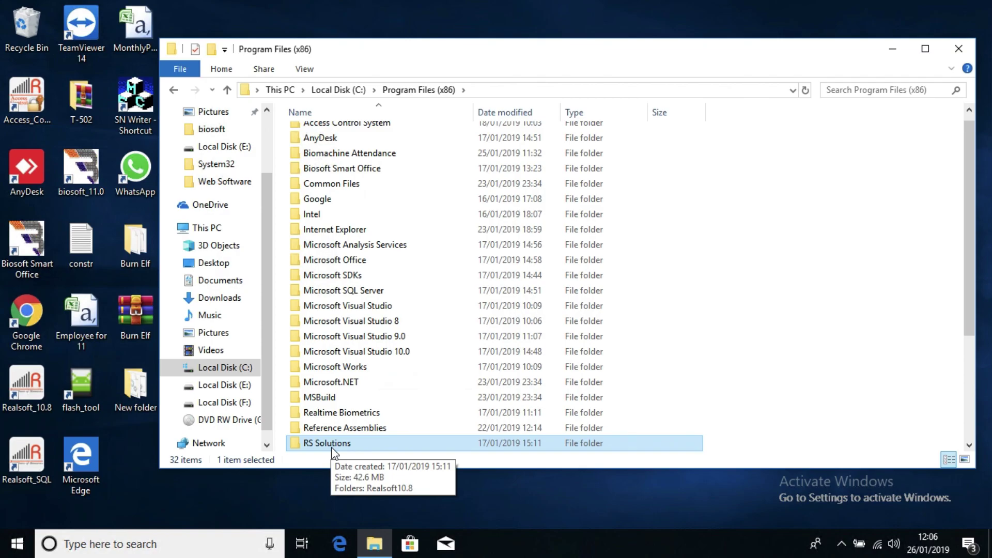
{"action": "left_click", "coordinate": [959, 52]}
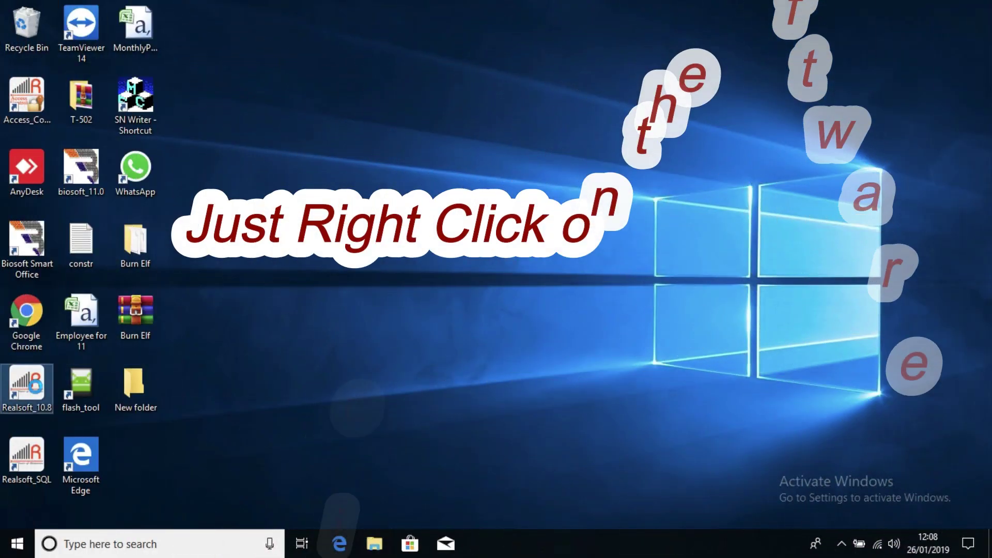
Reopen the Realsoft10.8 folder from the shortcut and enter its DLL Registration folder
{"action": "right_click", "coordinate": [36, 387]}
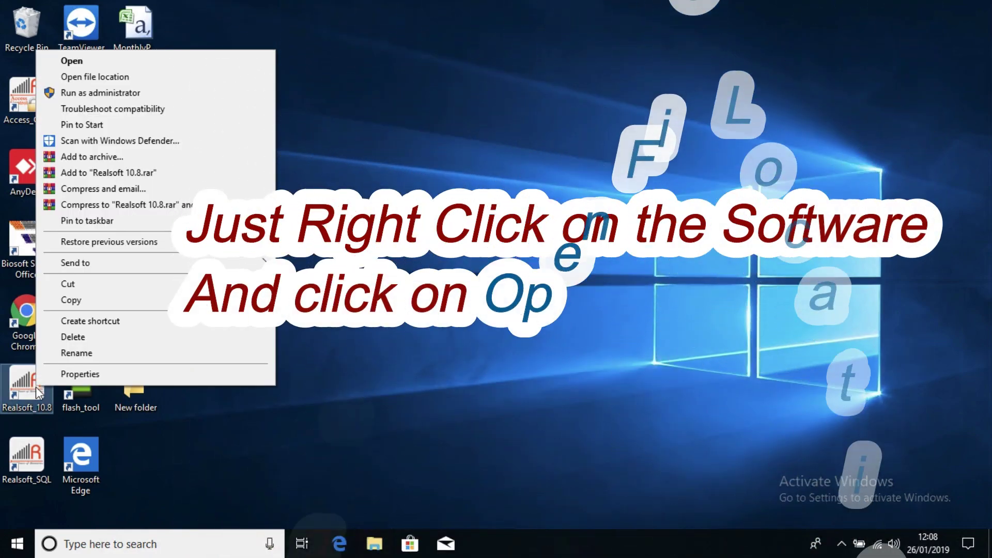
{"action": "left_click", "coordinate": [103, 78]}
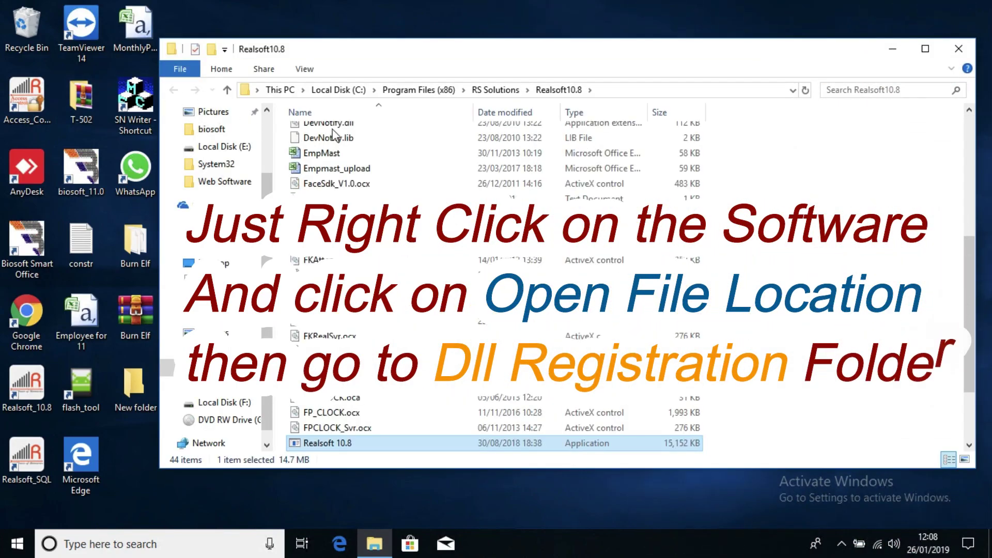
{"action": "scroll", "coordinate": [324, 137], "scroll_direction": "up", "scroll_amount": 5}
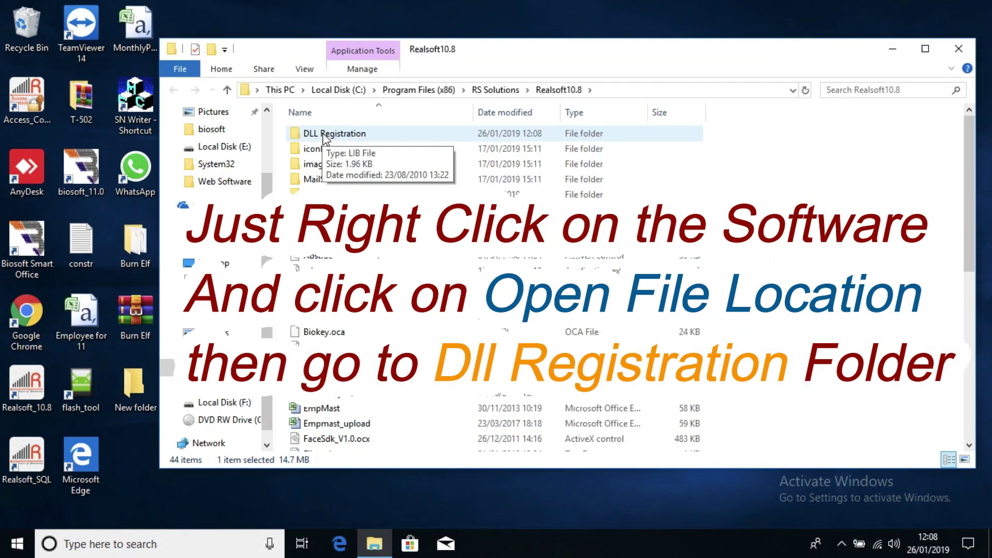
{"action": "double_click", "coordinate": [325, 134]}
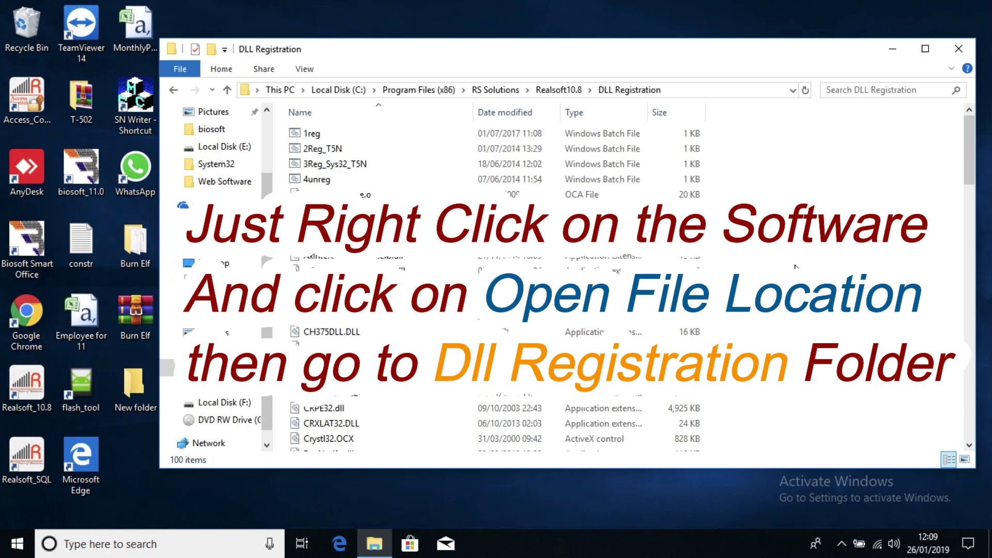
Select and copy all 100 files in the DLL Registration folder
{"action": "key", "text": "ctrl+a"}
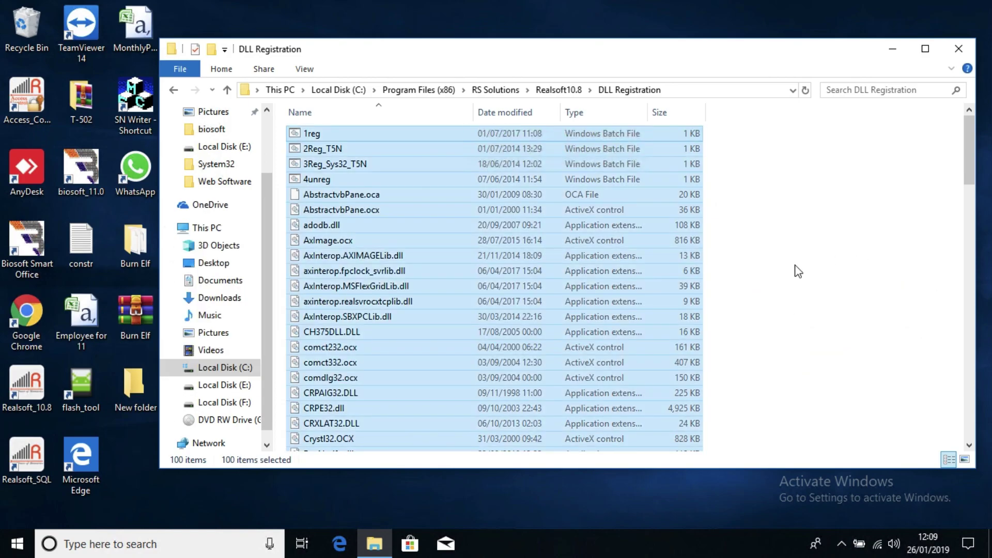
{"action": "right_click", "coordinate": [457, 229]}
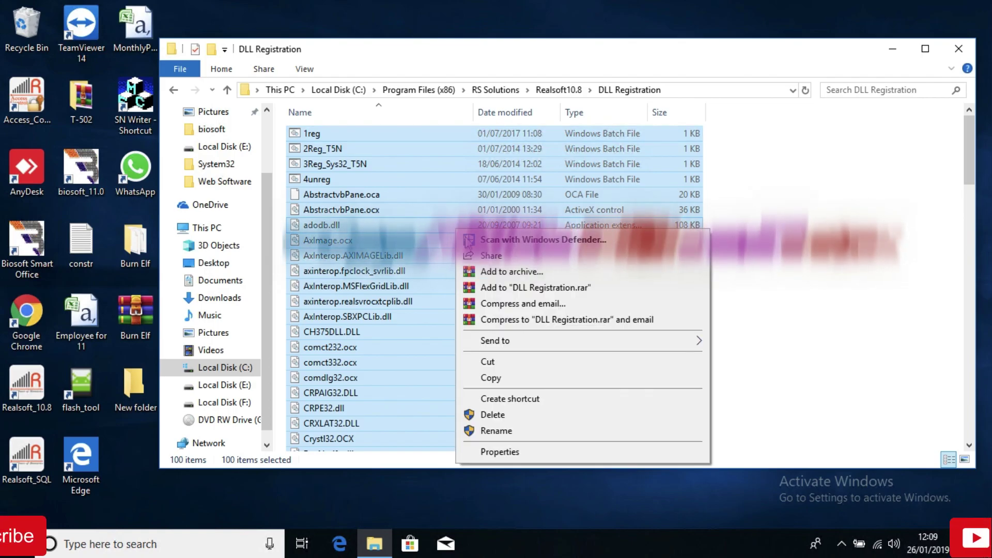
{"action": "left_click", "coordinate": [491, 378]}
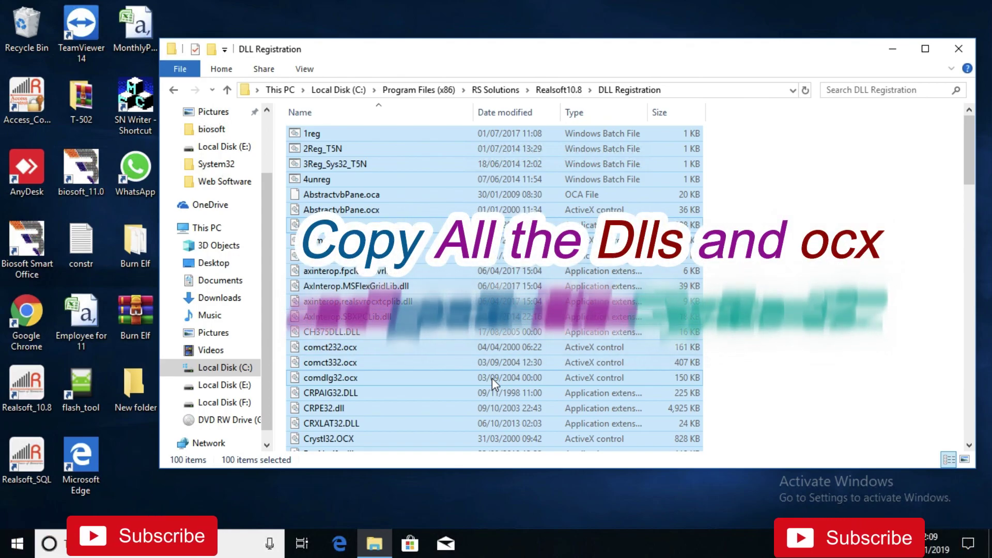
Open the System32 folder through the Run prompt with 'system32'
{"action": "key", "text": "super+r"}
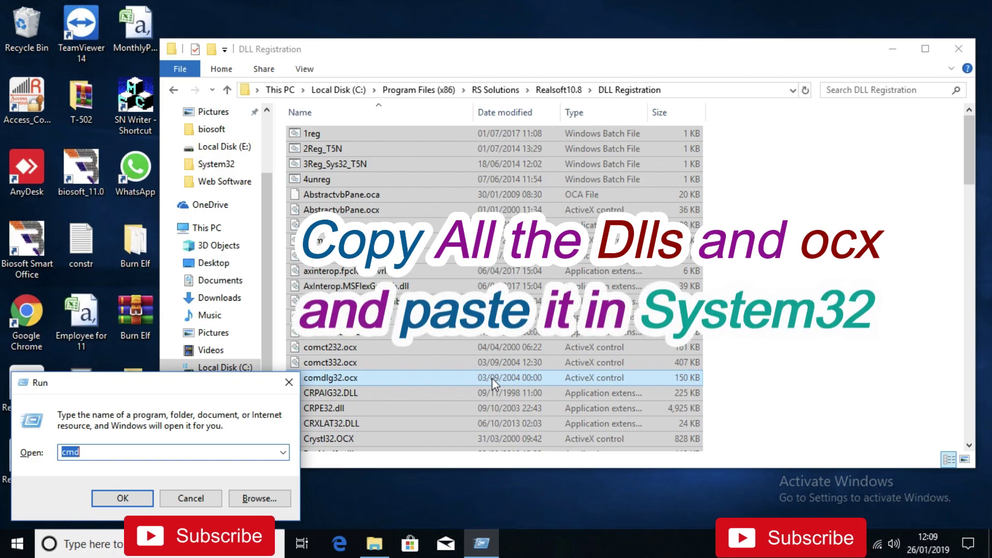
{"action": "type", "text": "sys"}
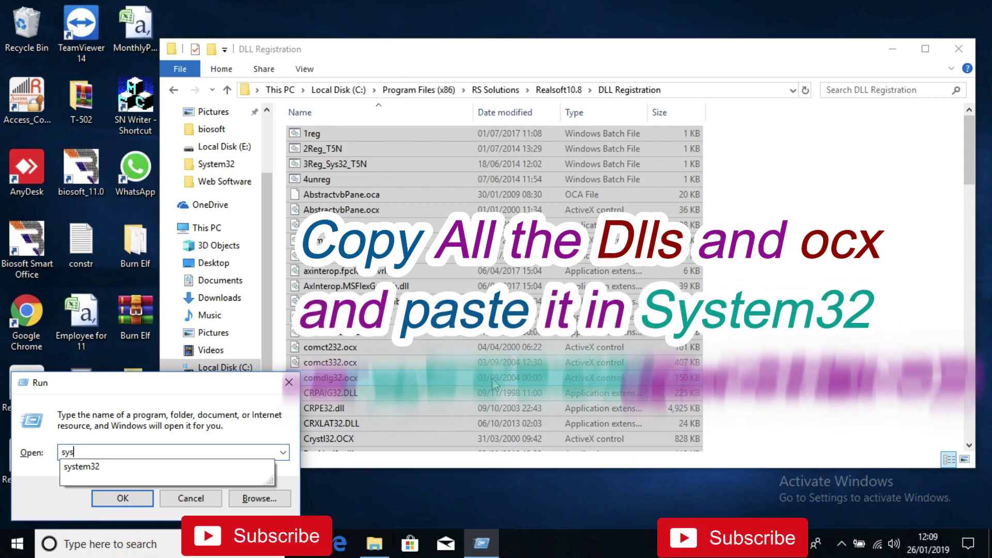
{"action": "type", "text": "tem32"}
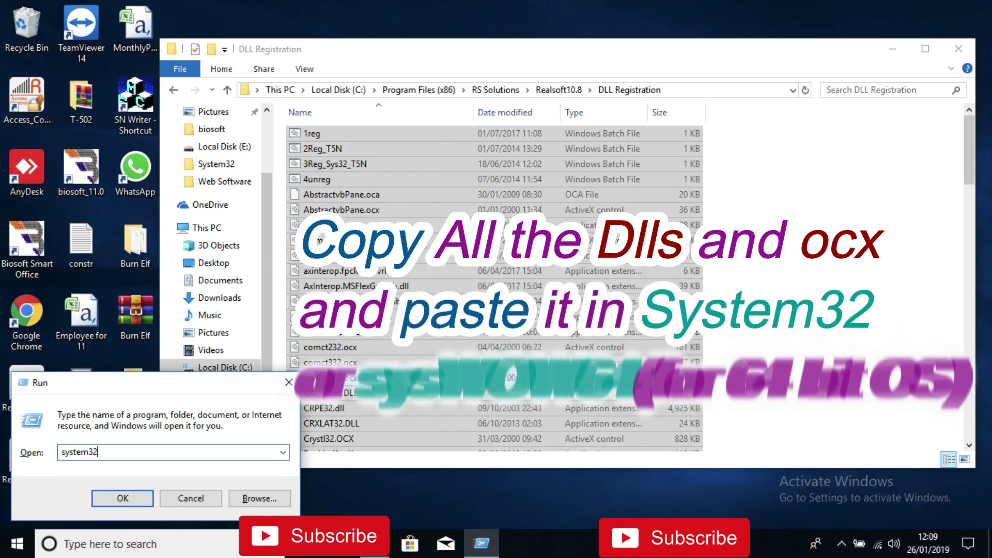
{"action": "key", "text": "Return"}
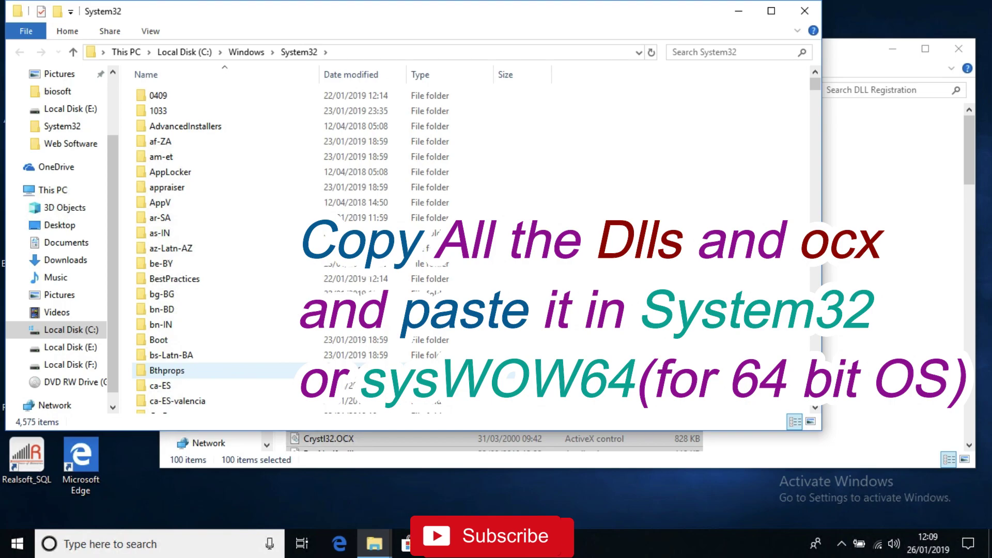
Paste the files into a maximized System32, replacing duplicates with admin permission and skipping all denied files
{"action": "left_click", "coordinate": [772, 13]}
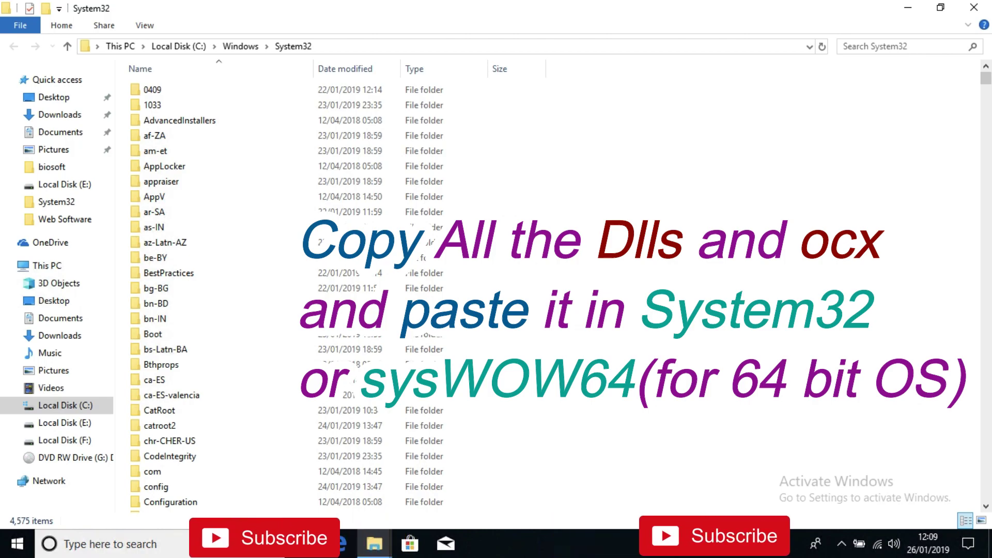
{"action": "right_click", "coordinate": [747, 215]}
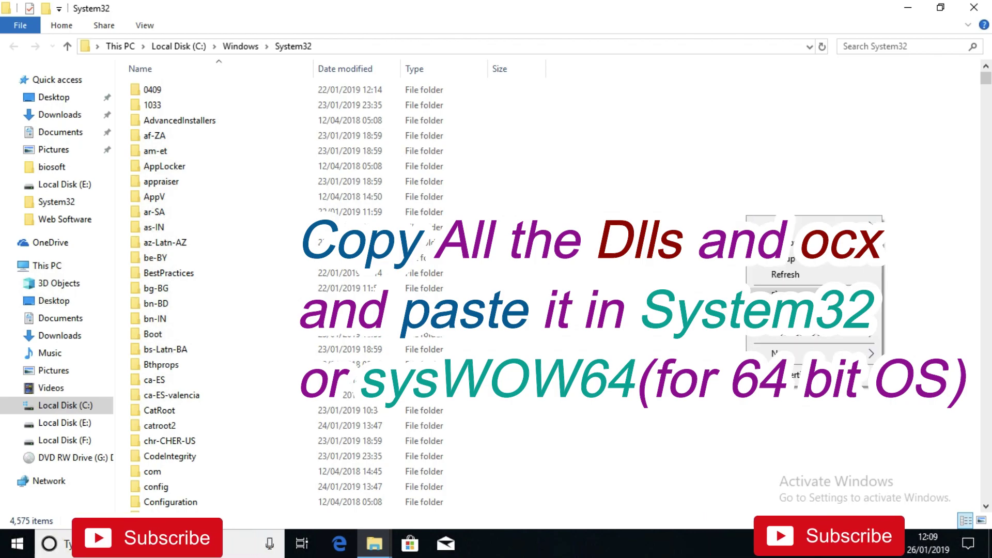
{"action": "left_click", "coordinate": [777, 295]}
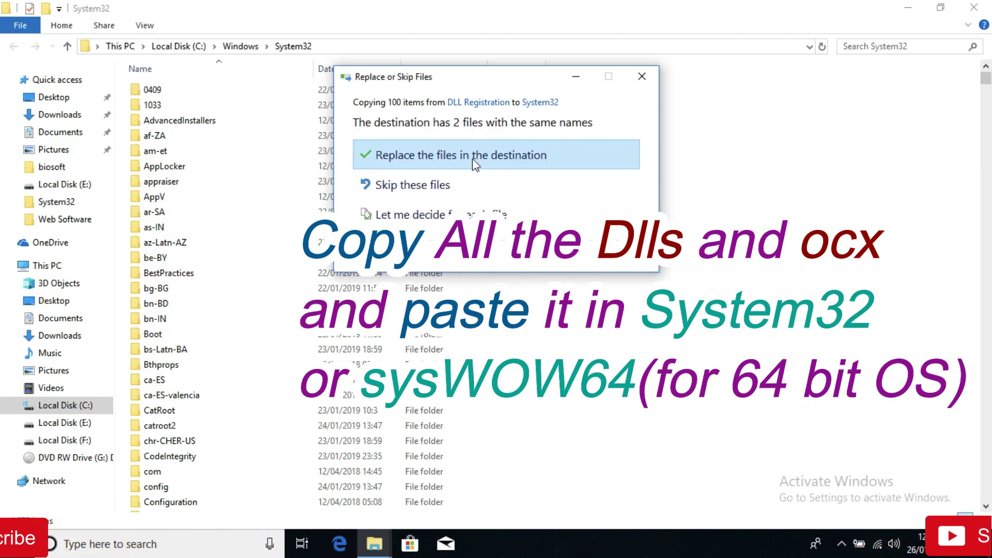
{"action": "left_click", "coordinate": [473, 159]}
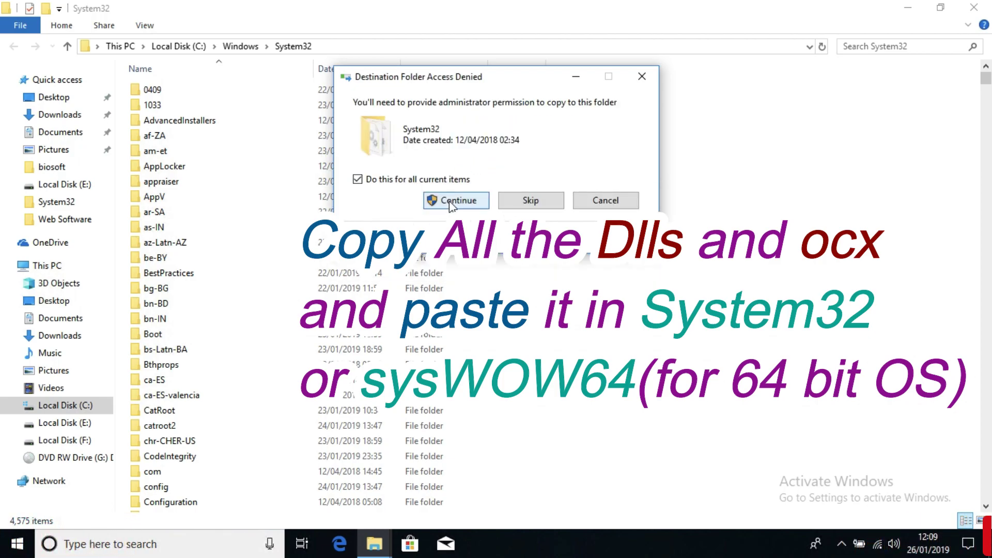
{"action": "left_click", "coordinate": [452, 202]}
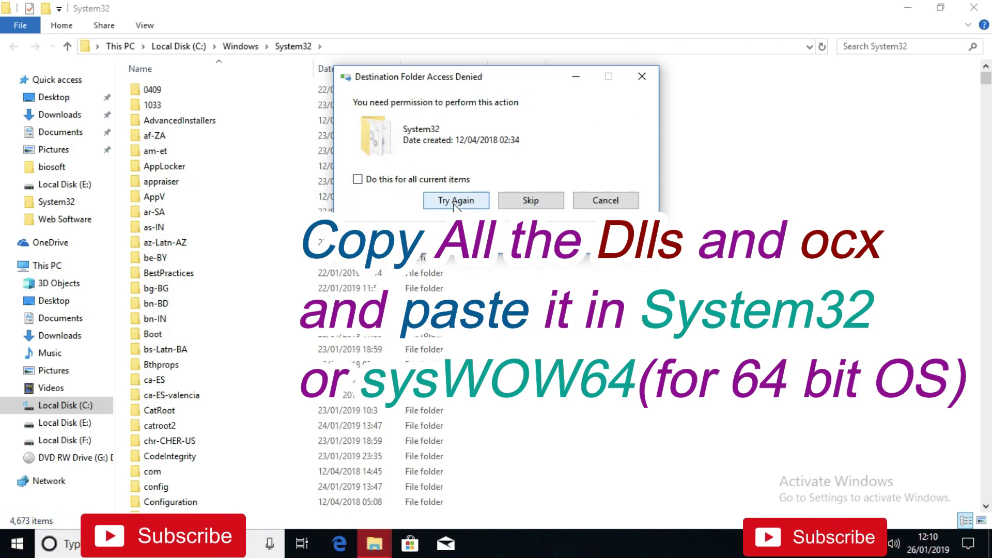
{"action": "left_click", "coordinate": [357, 179]}
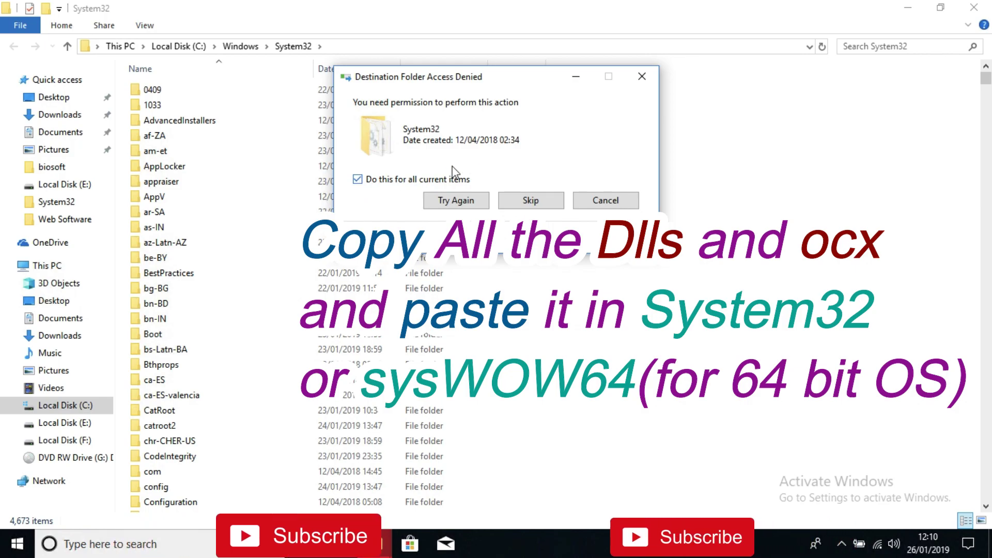
{"action": "left_click", "coordinate": [530, 201]}
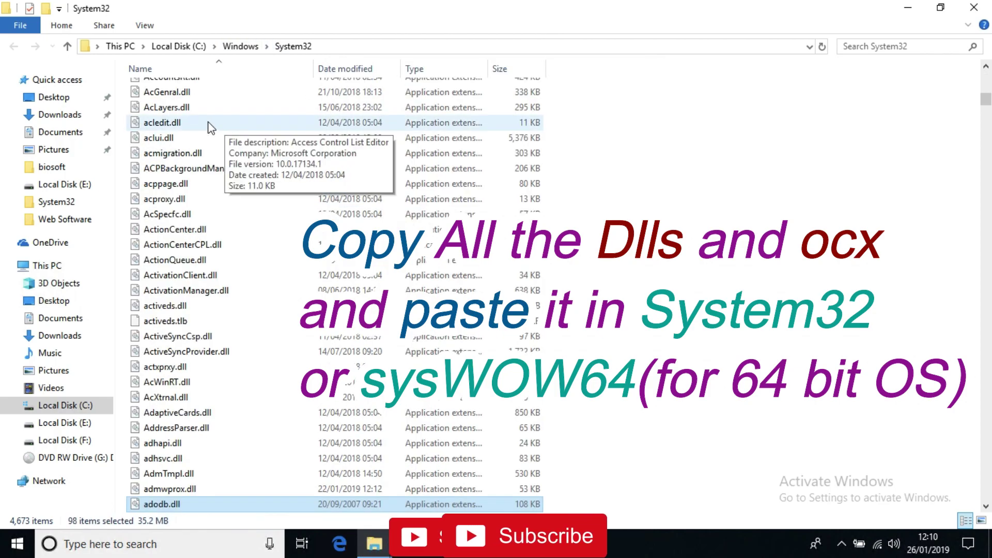
Paste the files into C:\Windows\SysWOW64, replacing duplicates, continuing as admin and skipping denied files
{"action": "left_click", "coordinate": [245, 47]}
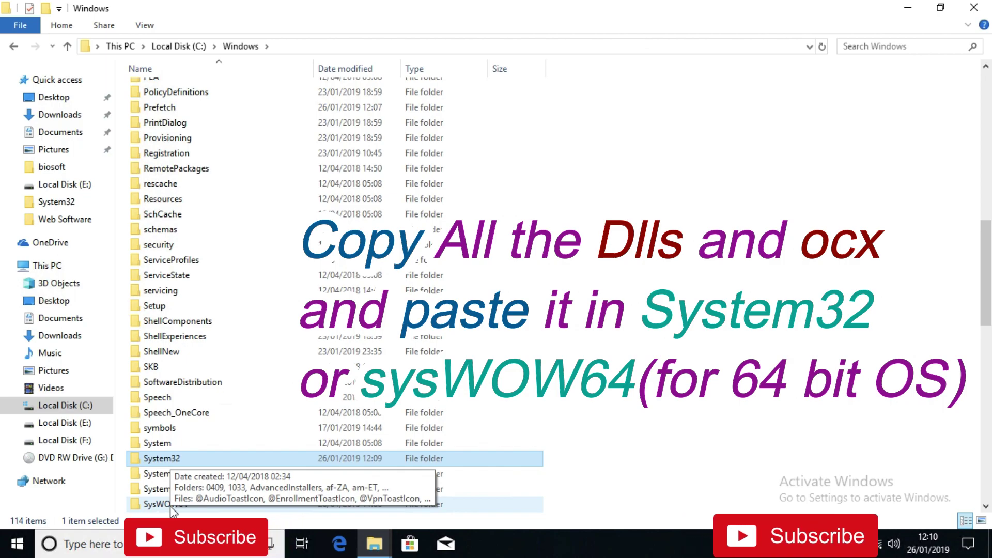
{"action": "double_click", "coordinate": [169, 507]}
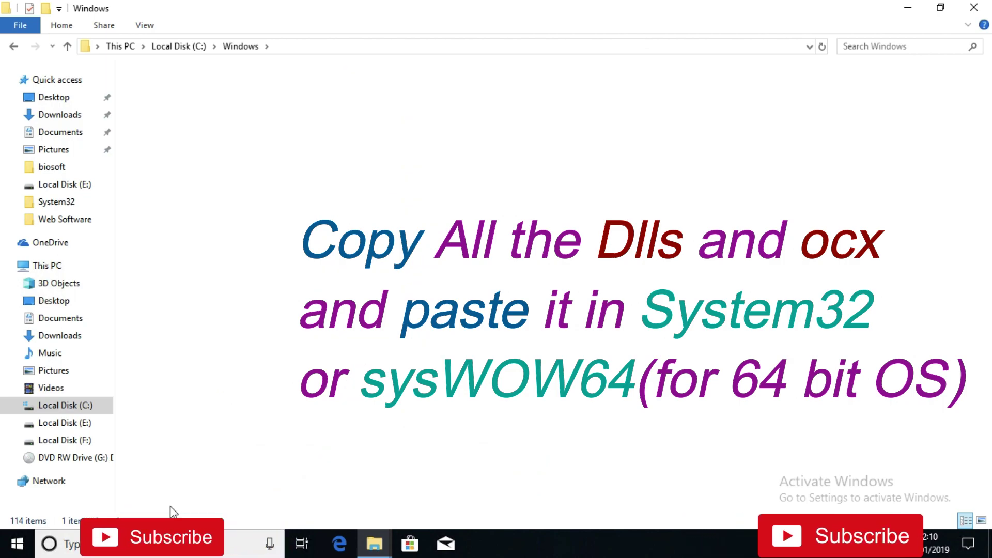
{"action": "right_click", "coordinate": [735, 210]}
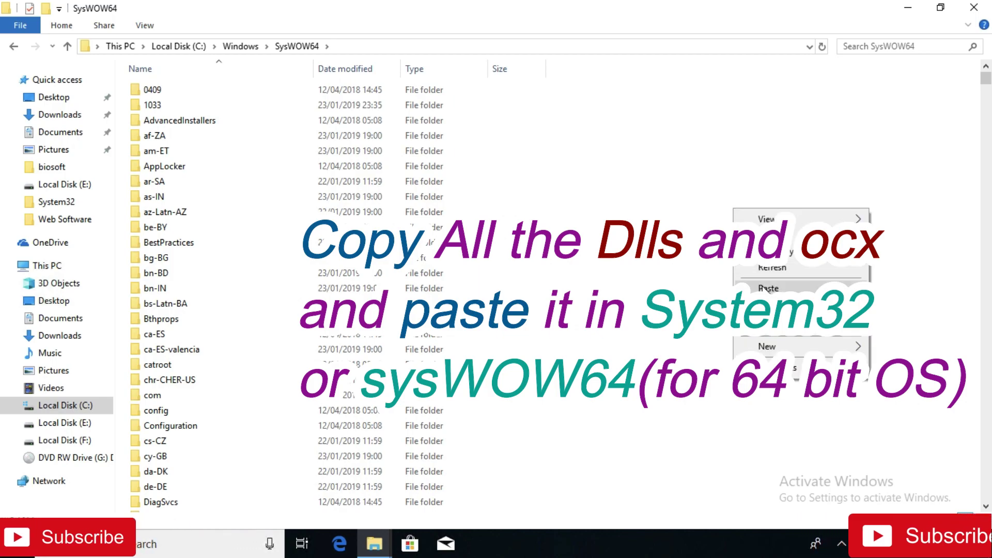
{"action": "left_click", "coordinate": [764, 288]}
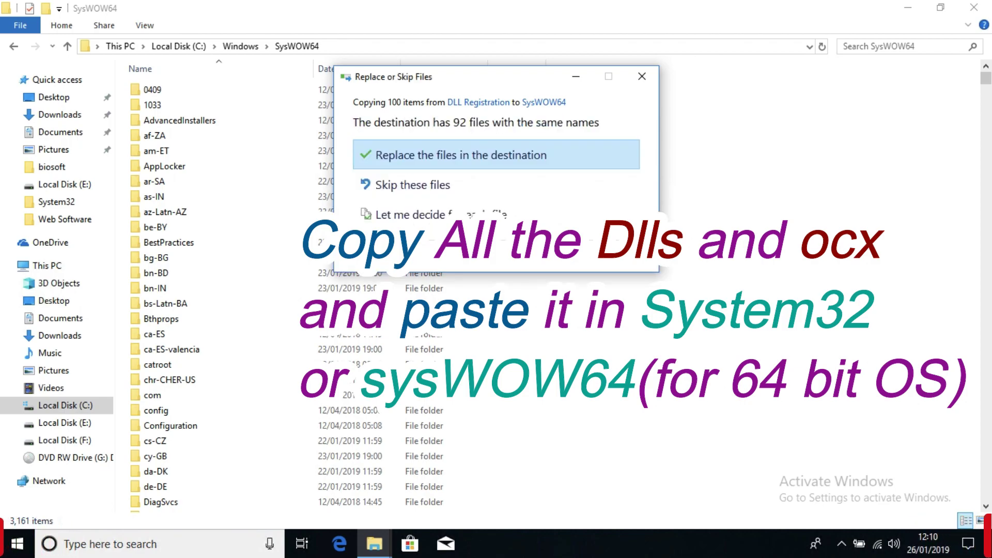
{"action": "left_click", "coordinate": [505, 157]}
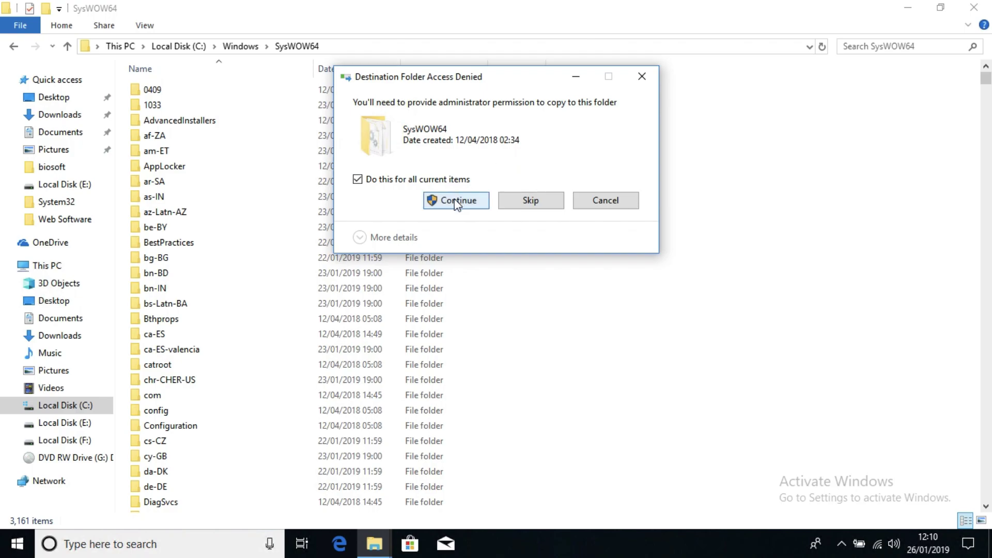
{"action": "left_click", "coordinate": [457, 202]}
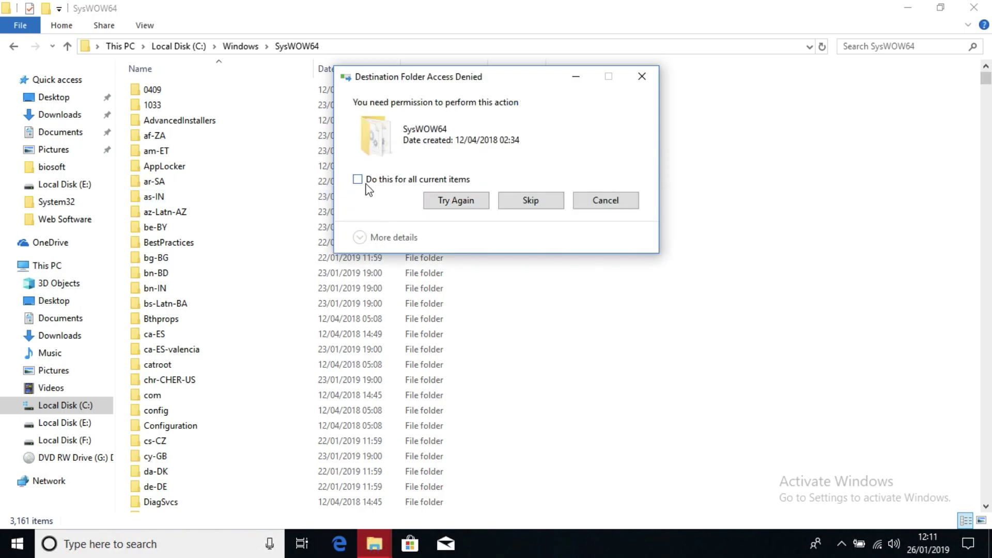
{"action": "left_click", "coordinate": [531, 201]}
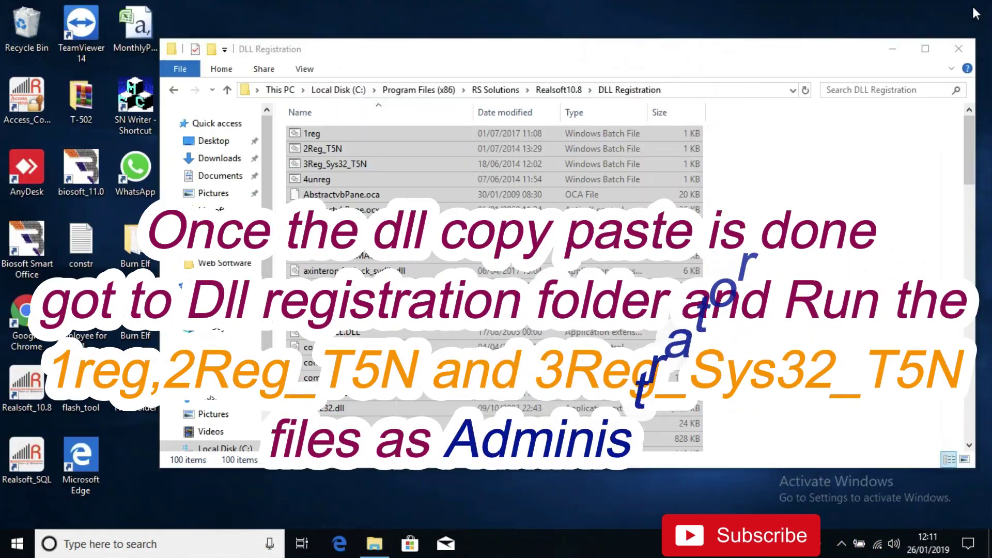
Check the 1reg, 2Reg_T5N and 3Reg_Sys32_T5N batch files and run 1reg as administrator
{"action": "left_click", "coordinate": [763, 155]}
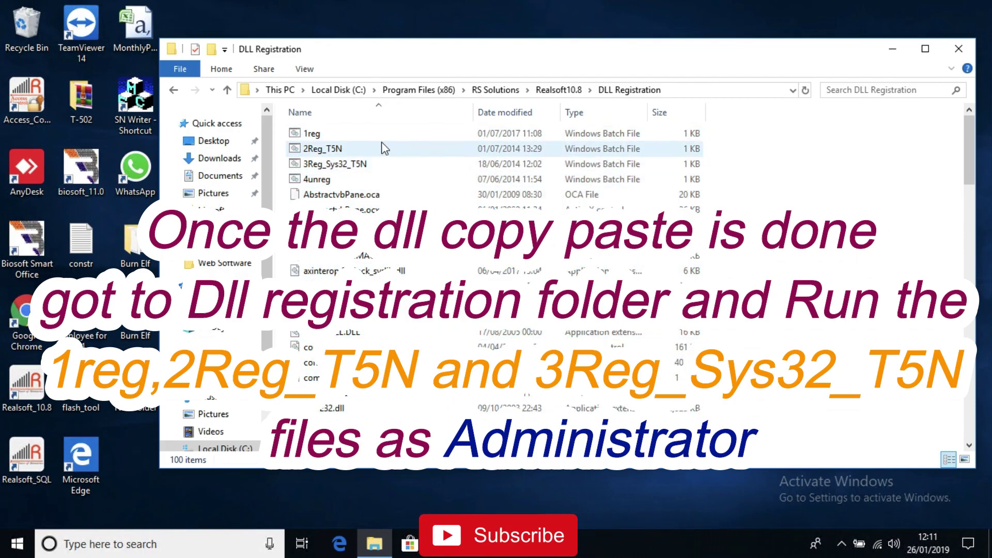
{"action": "left_click", "coordinate": [312, 135]}
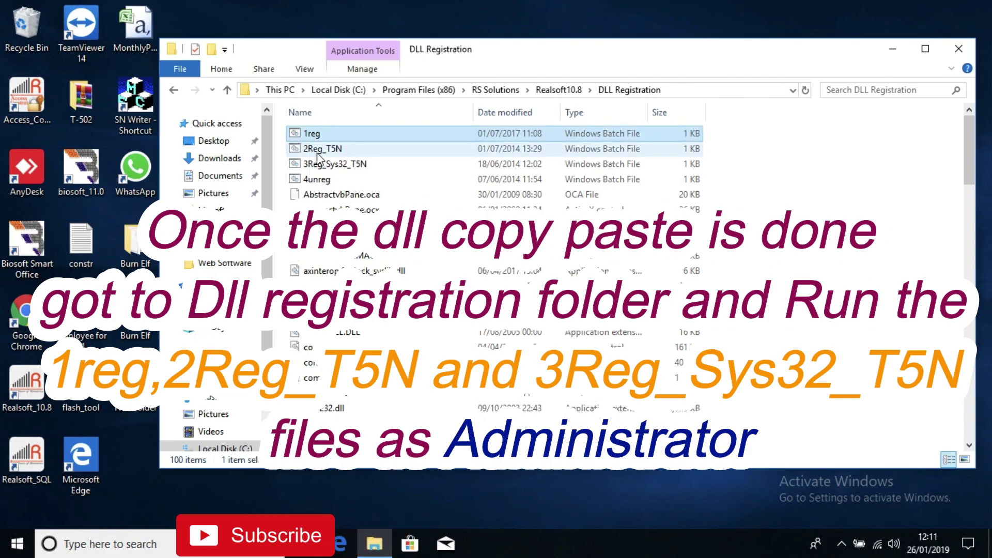
{"action": "left_click", "coordinate": [319, 150]}
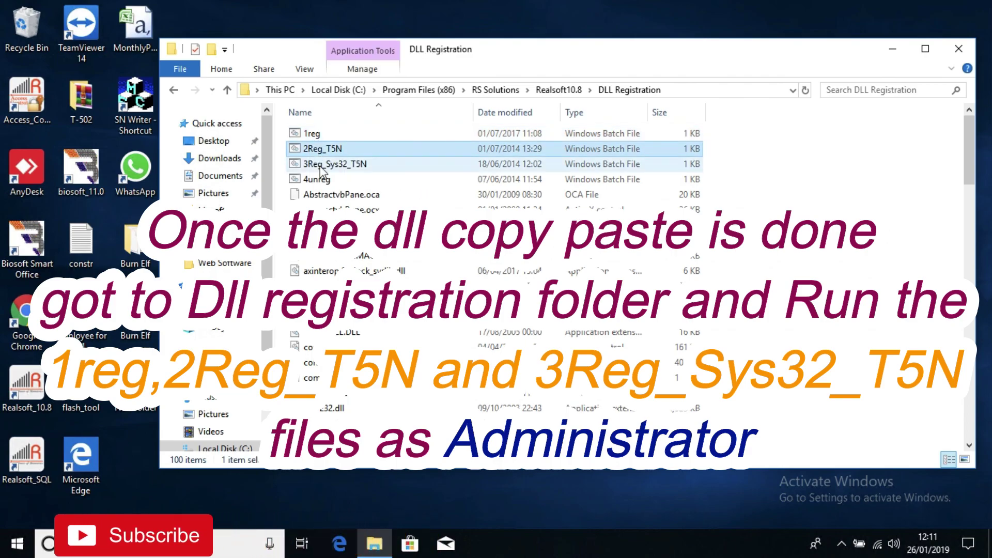
{"action": "left_click", "coordinate": [320, 165]}
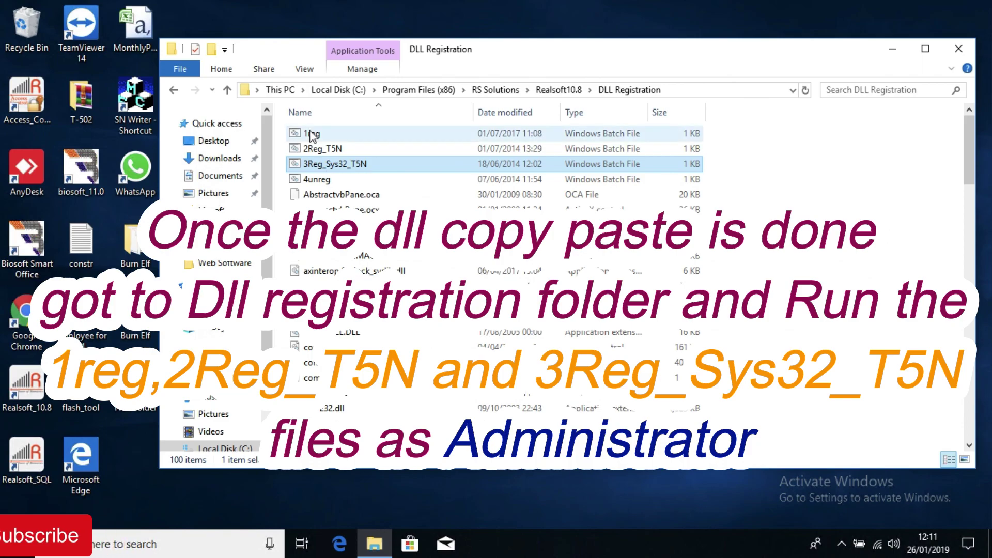
{"action": "right_click", "coordinate": [312, 136]}
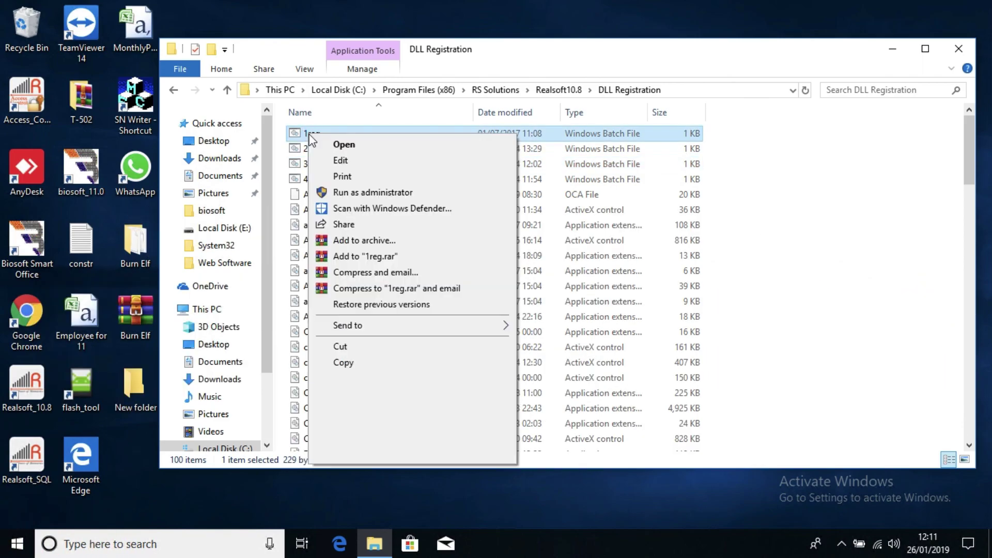
{"action": "left_click", "coordinate": [369, 193]}
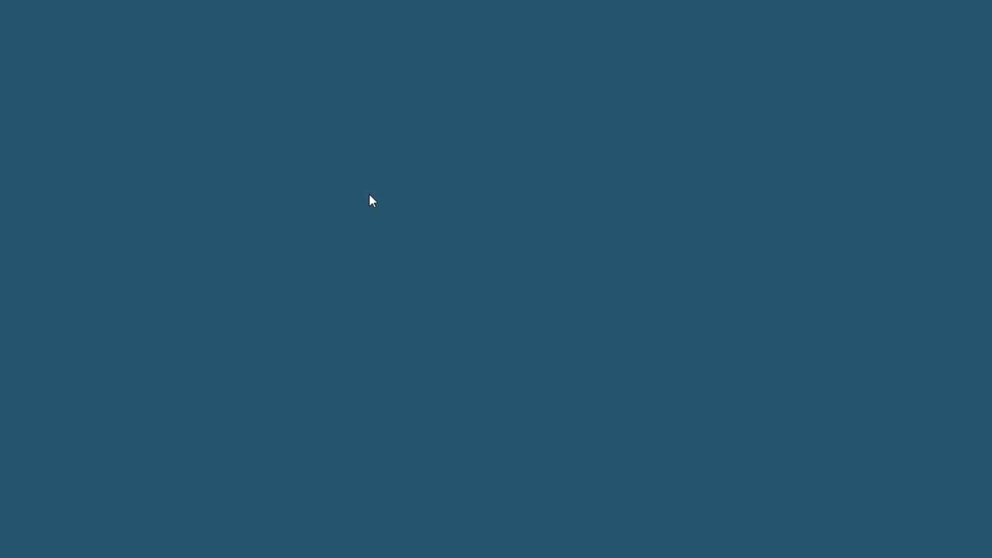
Allow elevation and acknowledge the FKAttend, FKRealSvr, fpclock_svr, SBXPC, LFWAttend and FaceSdk registrations
{"action": "left_click", "coordinate": [419, 365]}
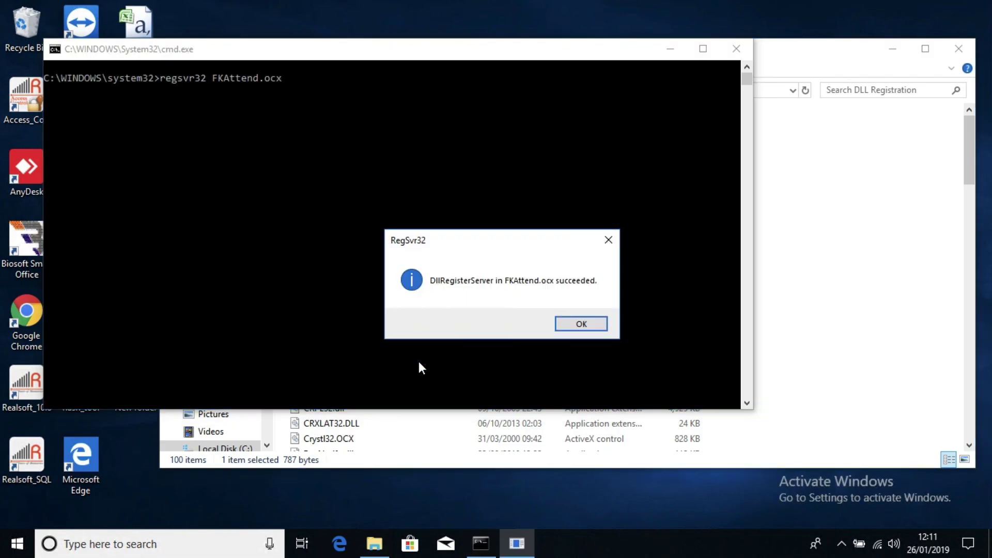
{"action": "key", "text": "Return"}
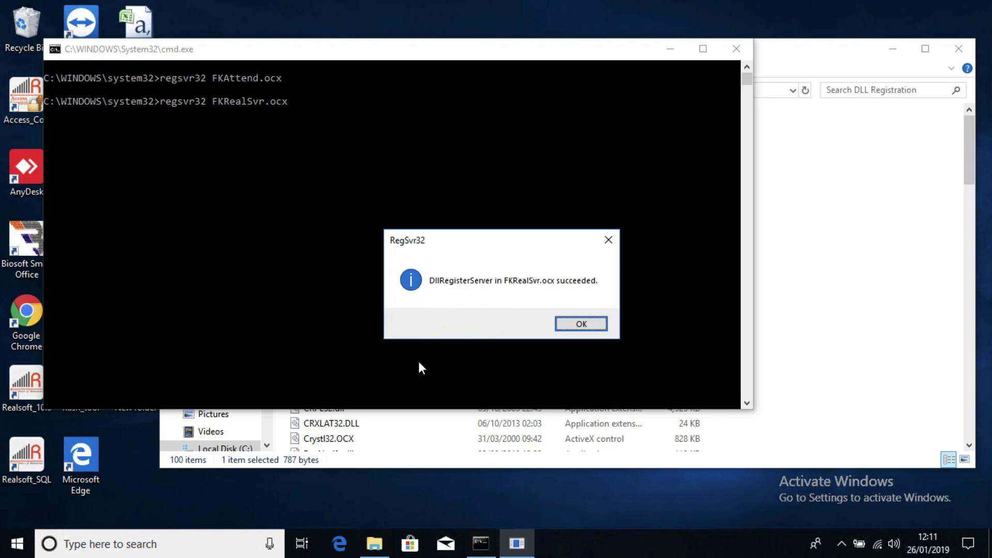
{"action": "key", "text": "Return"}
{"action": "key", "text": "Return"}
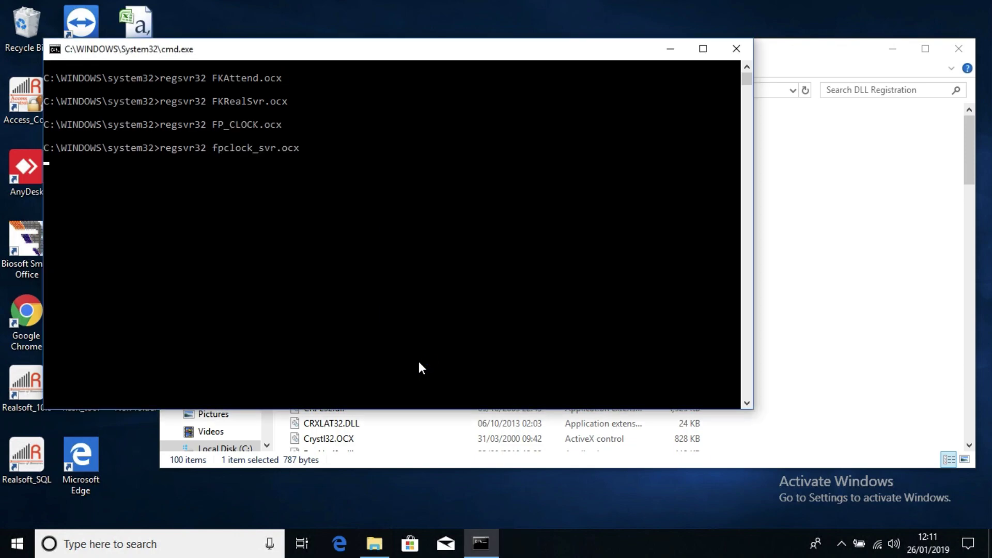
{"action": "key", "text": "Return"}
{"action": "key", "text": "Return"}
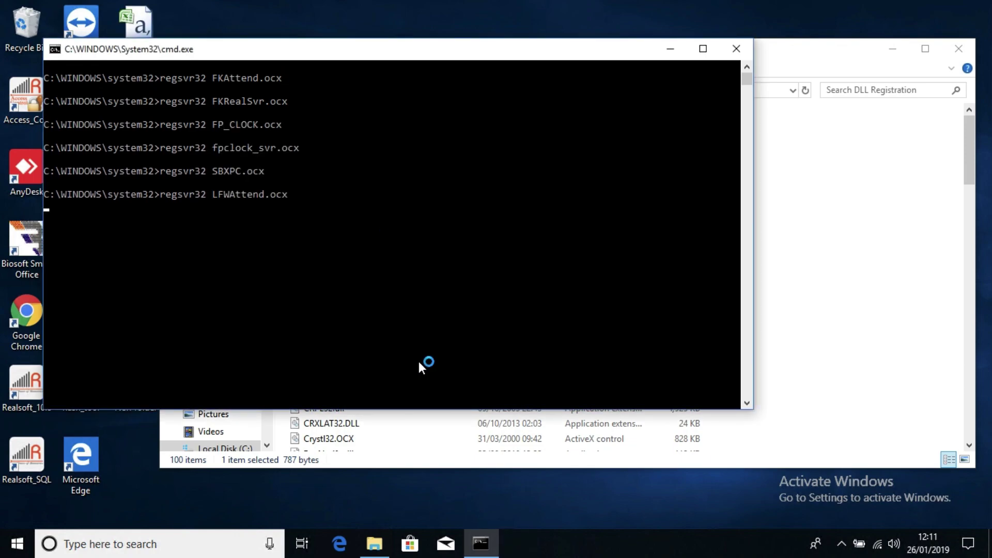
{"action": "key", "text": "Return"}
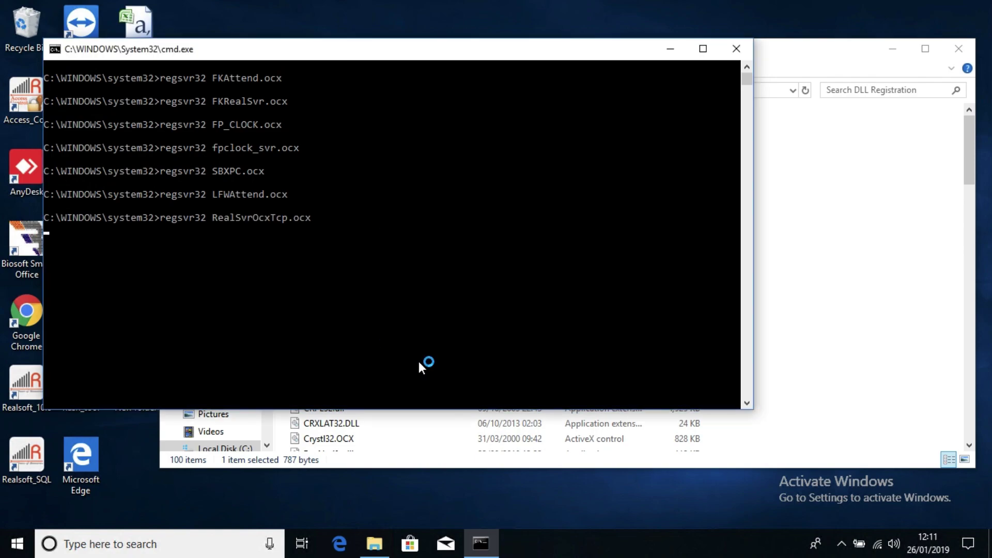
{"action": "key", "text": "Return"}
{"action": "key", "text": "Return"}
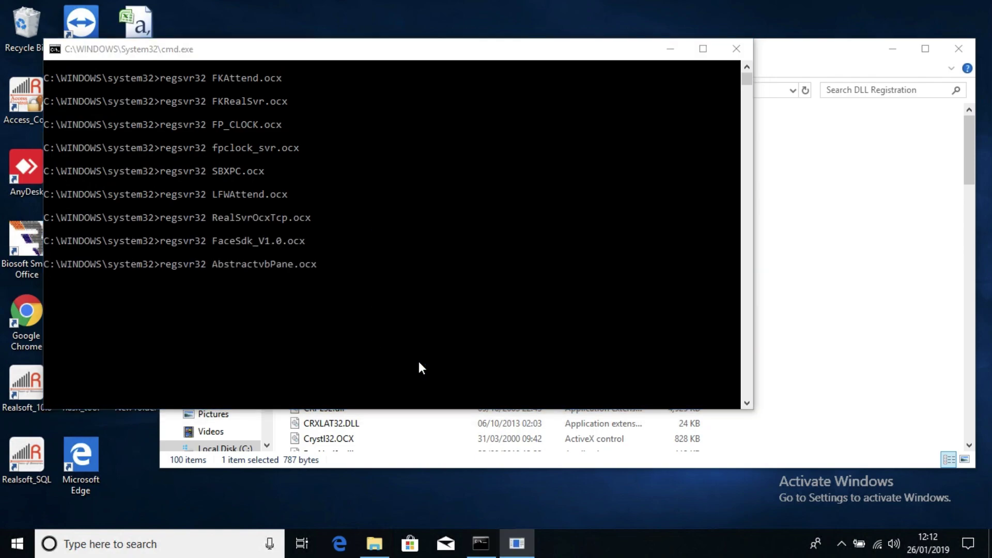
{"action": "key", "text": "Return"}
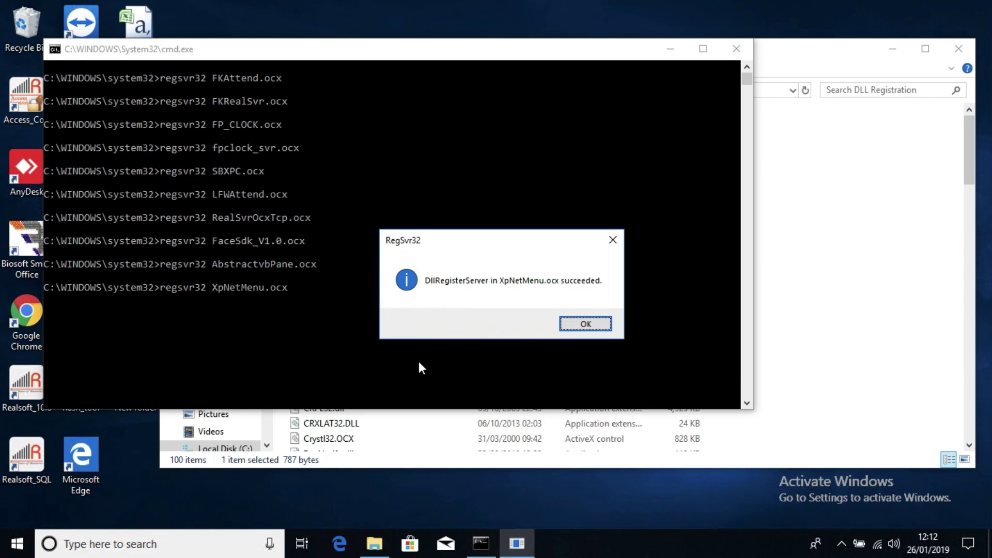
Acknowledge the remaining registrations, including jcFrame, msmask32, odbctool, msdatlst and comct332, until the batch ends
{"action": "key", "text": "Return"}
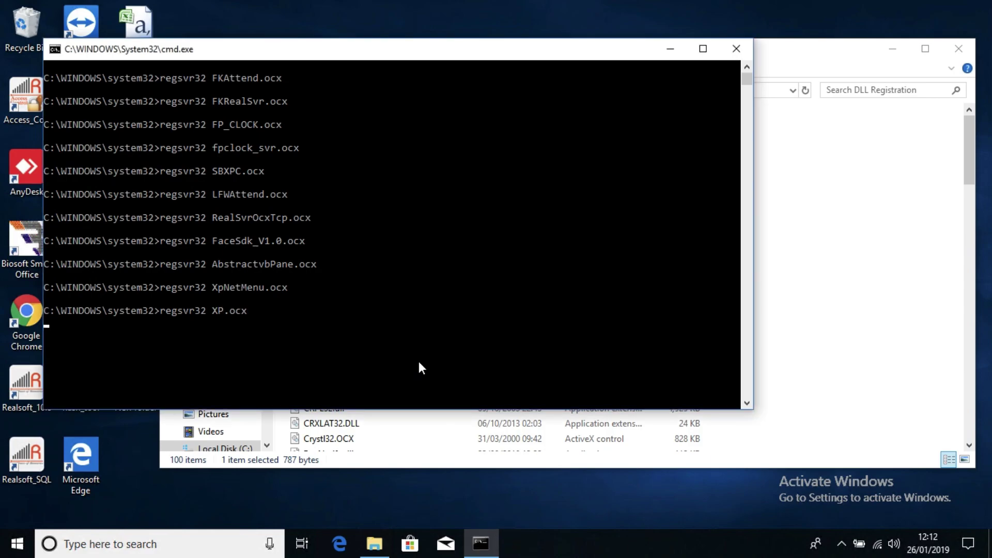
{"action": "key", "text": "Return"}
{"action": "key", "text": "Return"}
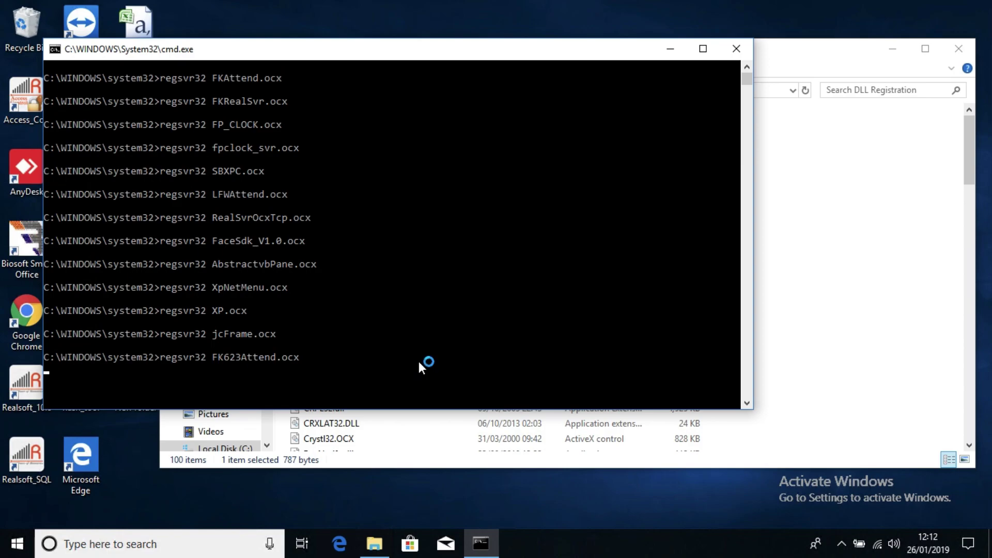
{"action": "key", "text": "Return"}
{"action": "key", "text": "Return"}
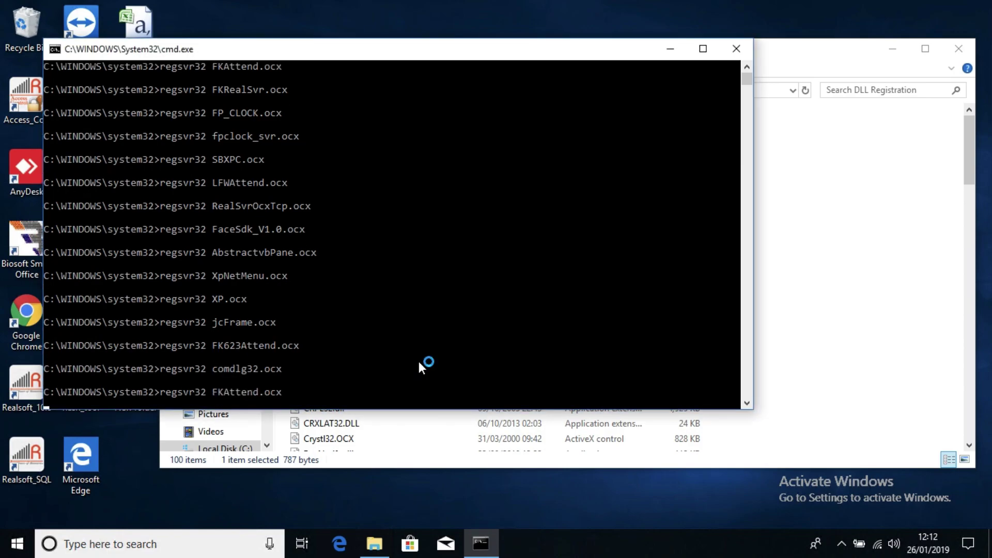
{"action": "key", "text": "Return"}
{"action": "key", "text": "Return"}
{"action": "key", "text": "Return"}
{"action": "key", "text": "Return"}
{"action": "key", "text": "Return"}
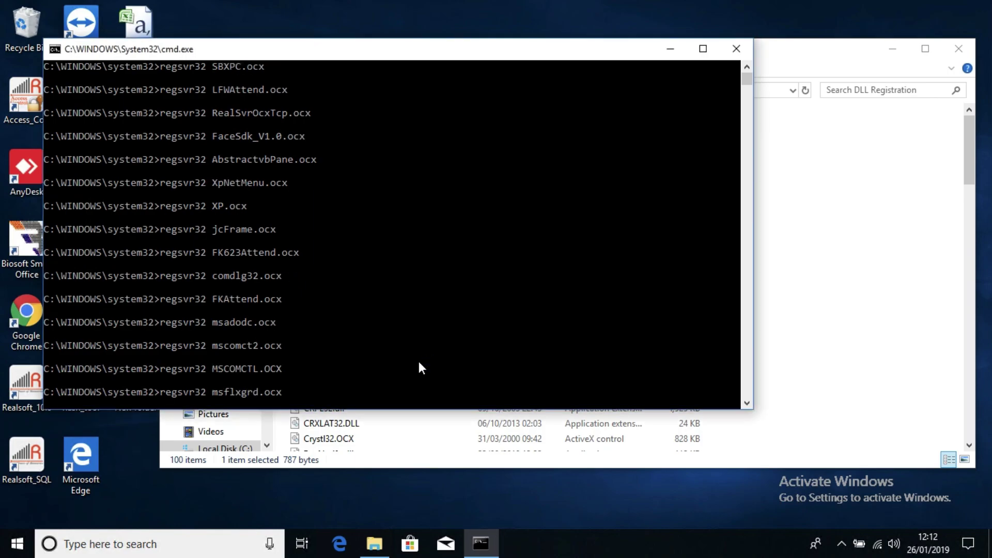
{"action": "key", "text": "Return"}
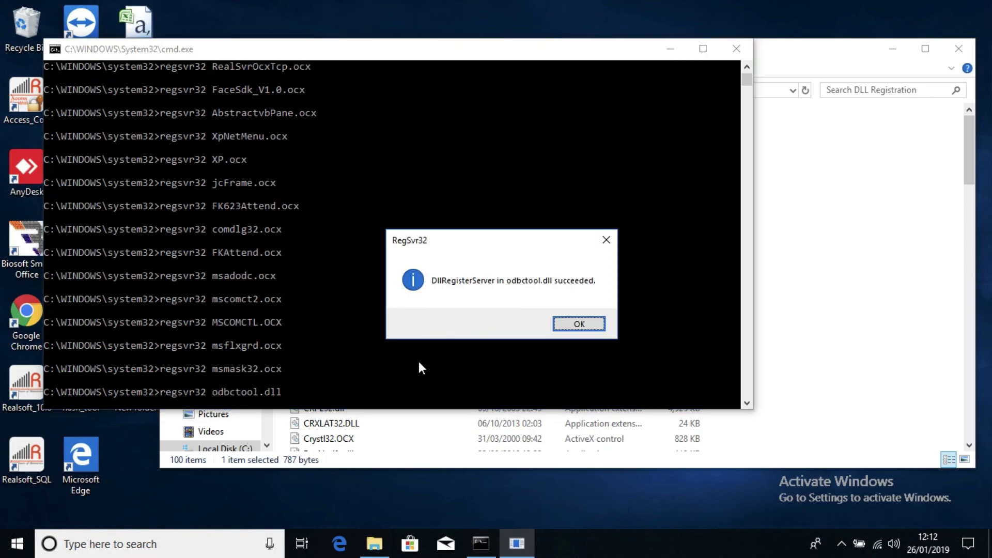
{"action": "key", "text": "Return"}
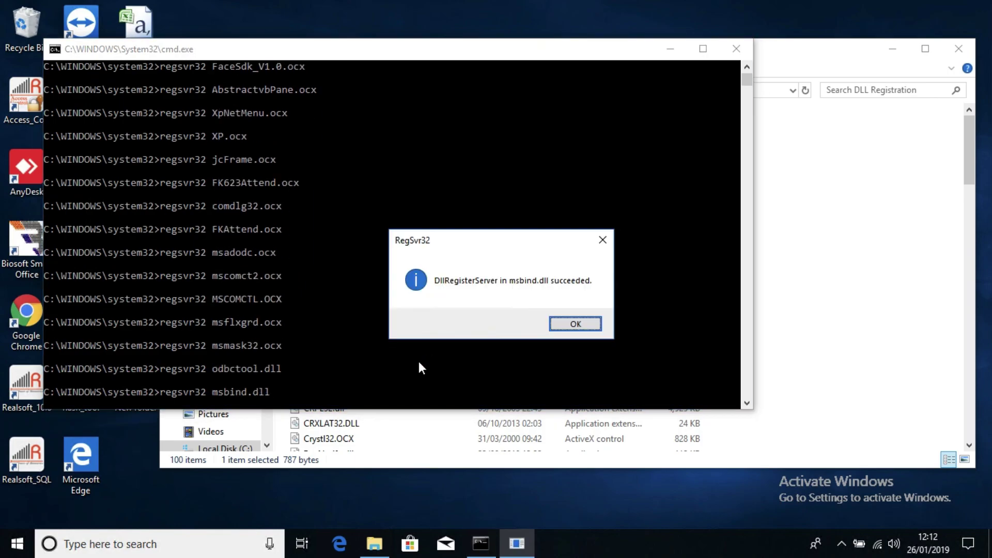
{"action": "key", "text": "Return"}
{"action": "key", "text": "Return"}
{"action": "key", "text": "Return"}
{"action": "key", "text": "Return"}
{"action": "key", "text": "Return"}
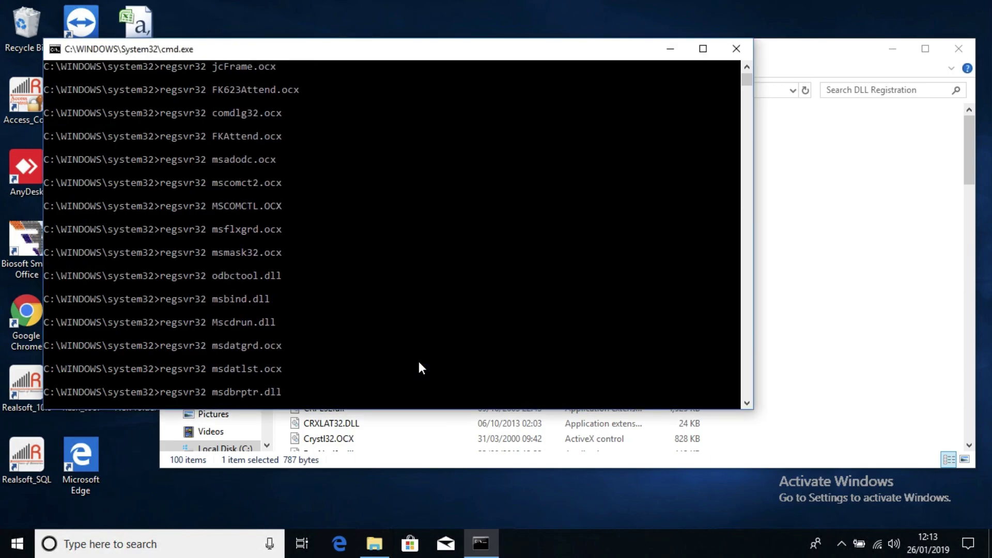
{"action": "key", "text": "Return"}
{"action": "key", "text": "Return"}
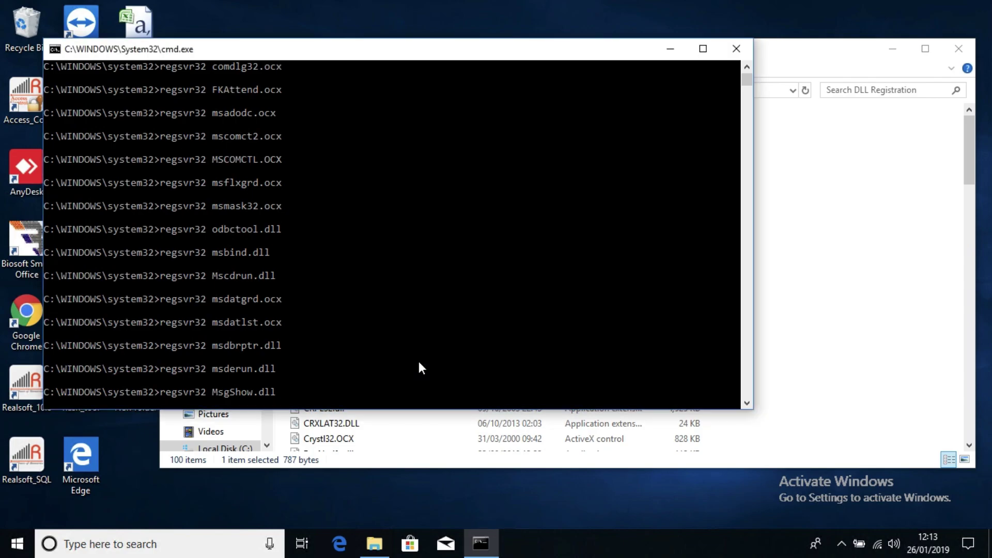
{"action": "key", "text": "Return"}
{"action": "key", "text": "Return"}
{"action": "key", "text": "Return"}
{"action": "key", "text": "Return"}
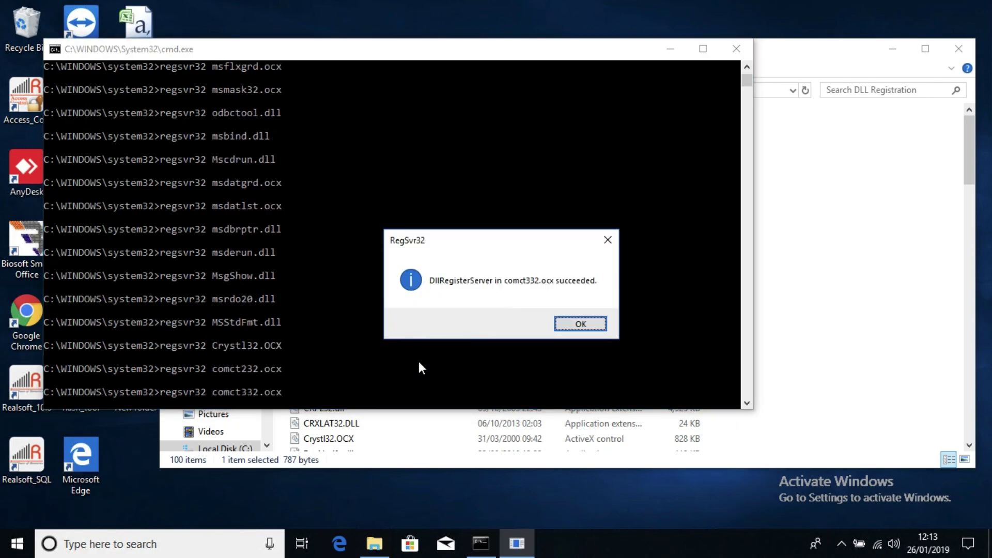
{"action": "key", "text": "Return"}
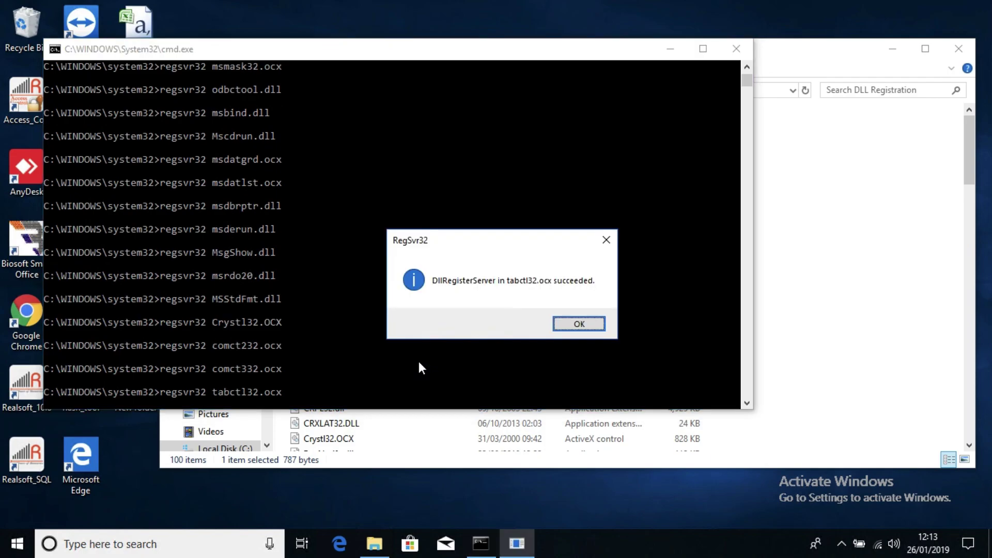
{"action": "key", "text": "Return"}
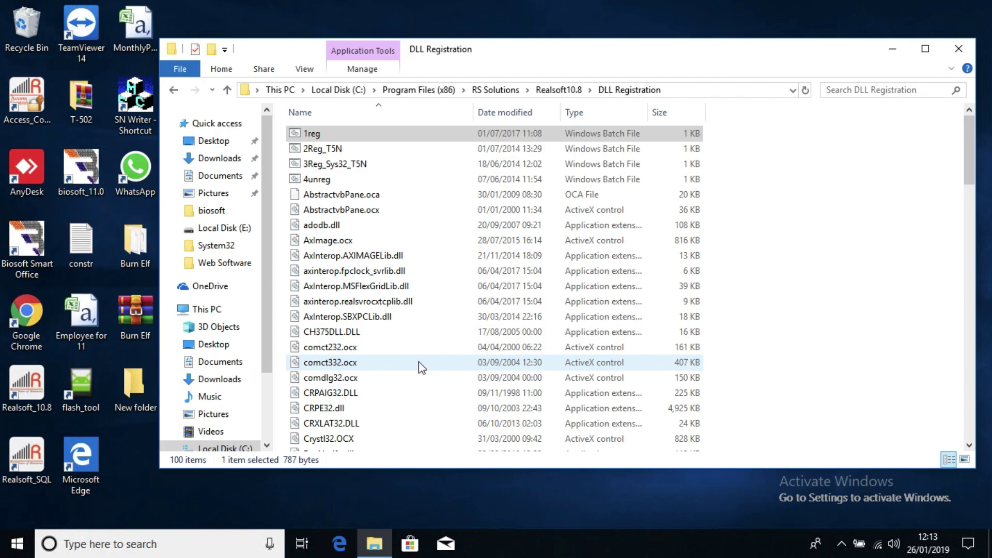
Run 2Reg_T5N elevated, approve UAC, and close its console after types register successfully
{"action": "double_click", "coordinate": [321, 150]}
{"action": "right_click", "coordinate": [321, 155]}
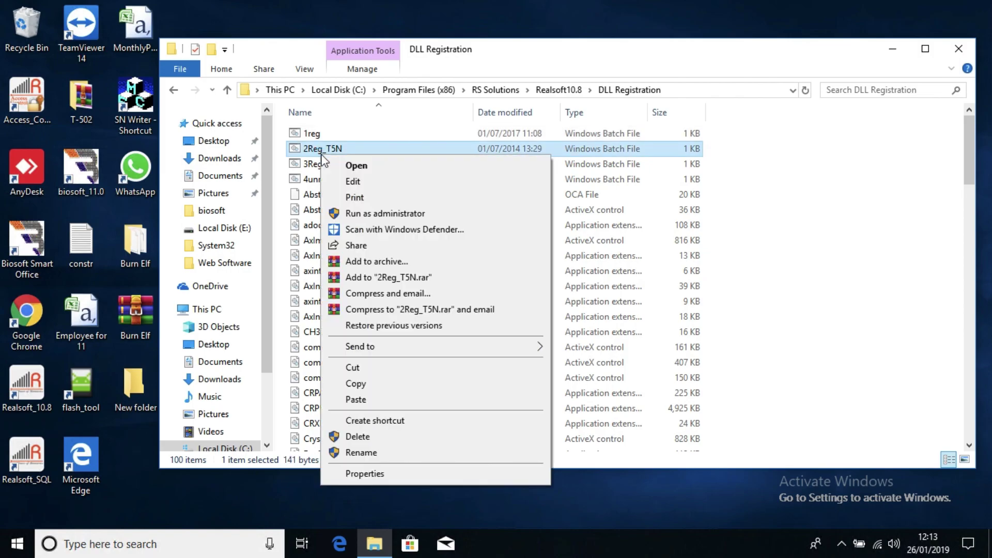
{"action": "left_click", "coordinate": [377, 213]}
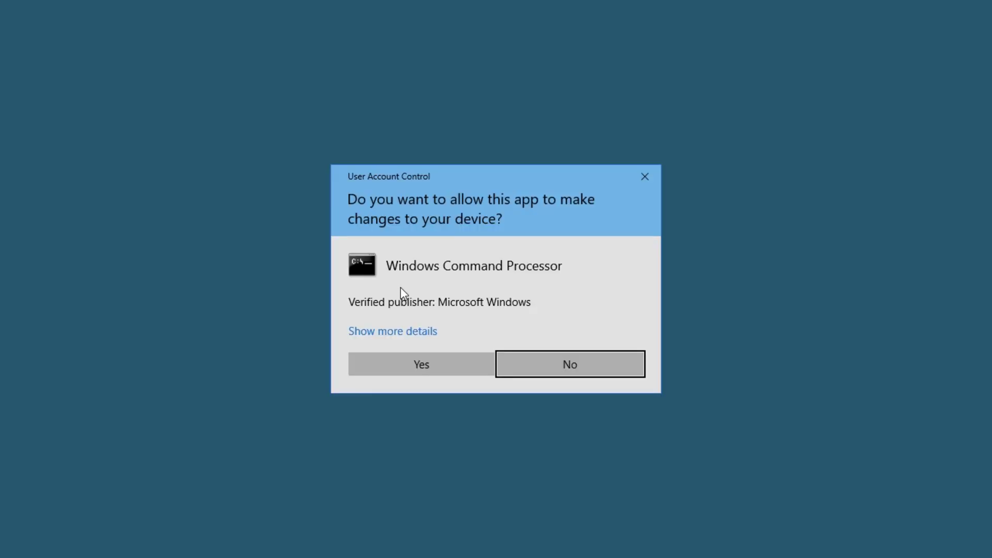
{"action": "left_click", "coordinate": [422, 364]}
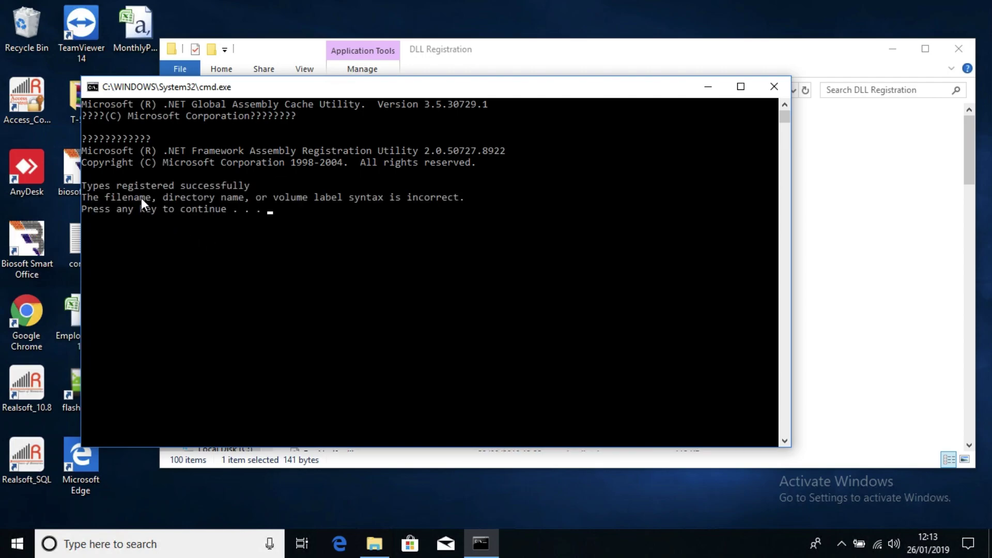
{"action": "key", "text": "Return"}
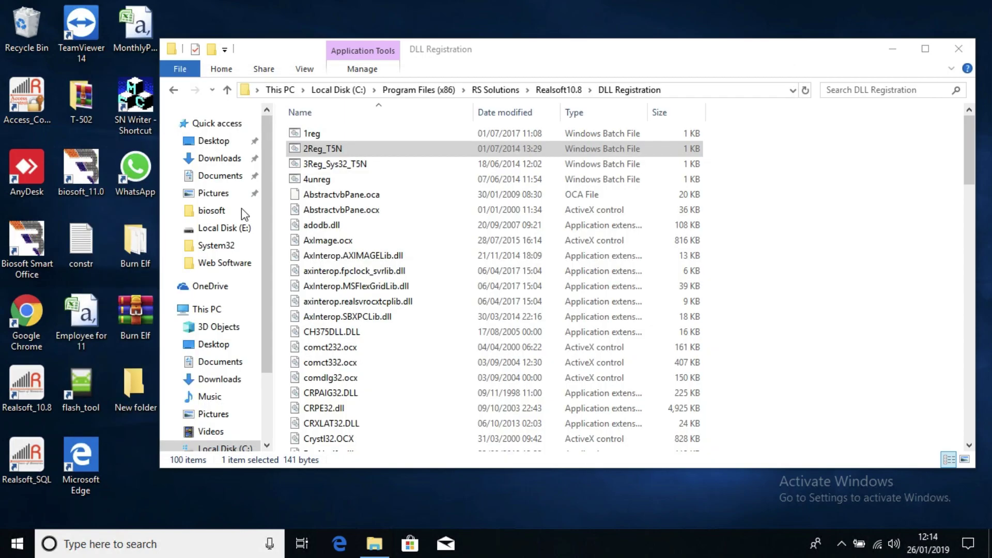
Run 3Reg_Sys32_T5N elevated, close its finished console, then close the DLL Registration window
{"action": "left_click", "coordinate": [326, 165]}
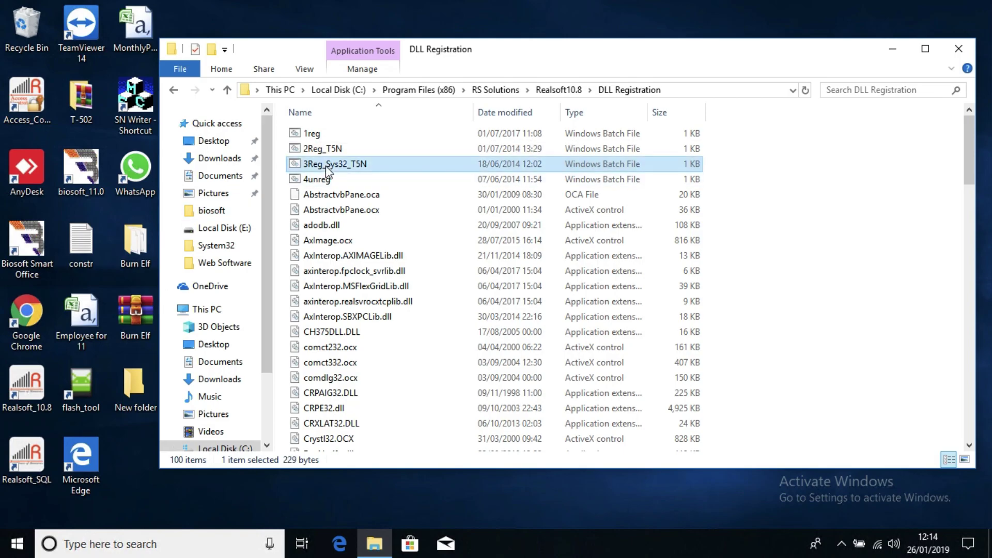
{"action": "right_click", "coordinate": [325, 165]}
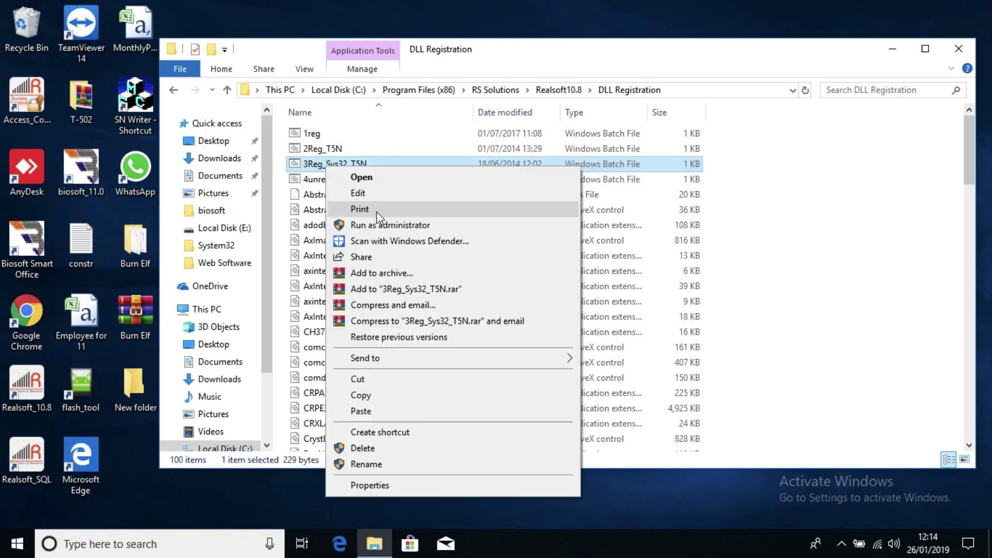
{"action": "left_click", "coordinate": [389, 226]}
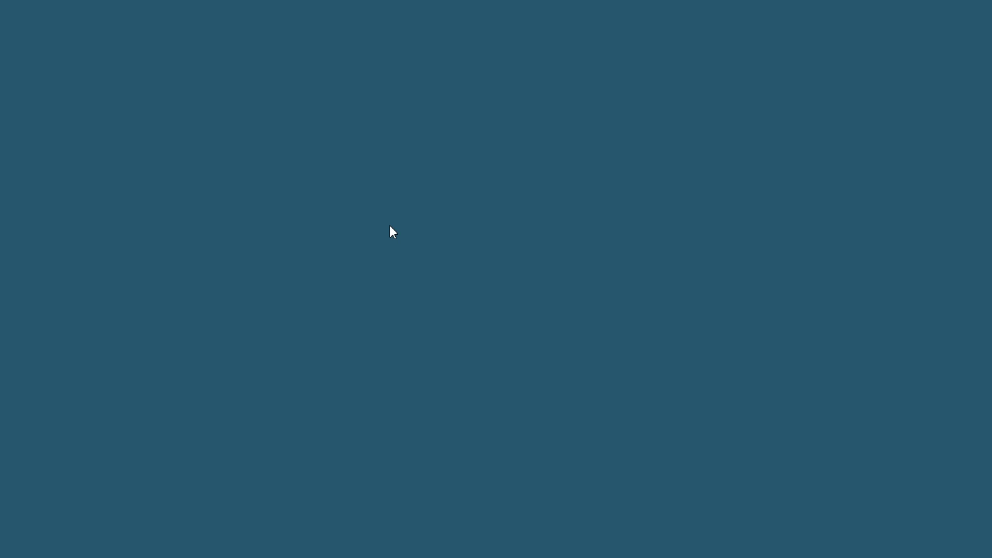
{"action": "left_click", "coordinate": [416, 365]}
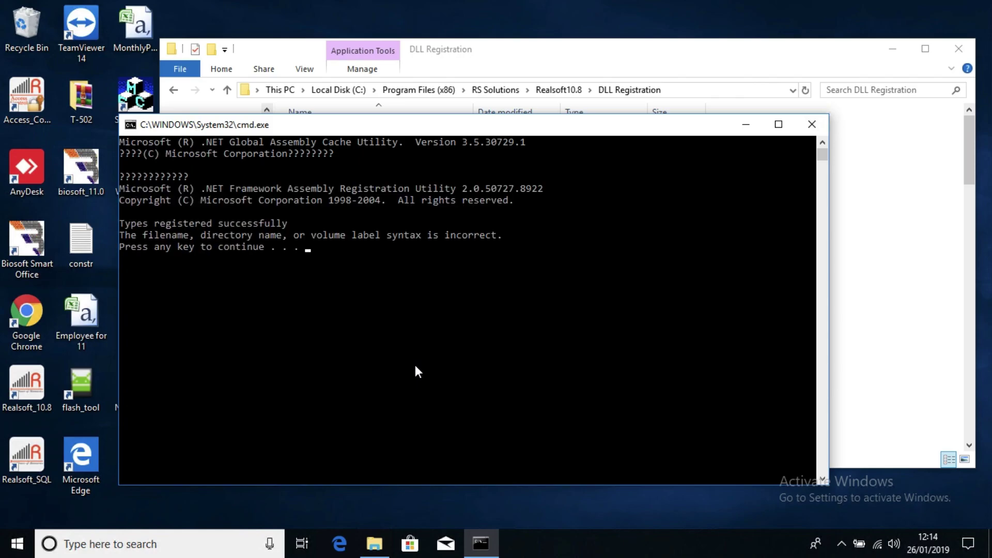
{"action": "key", "text": "Return"}
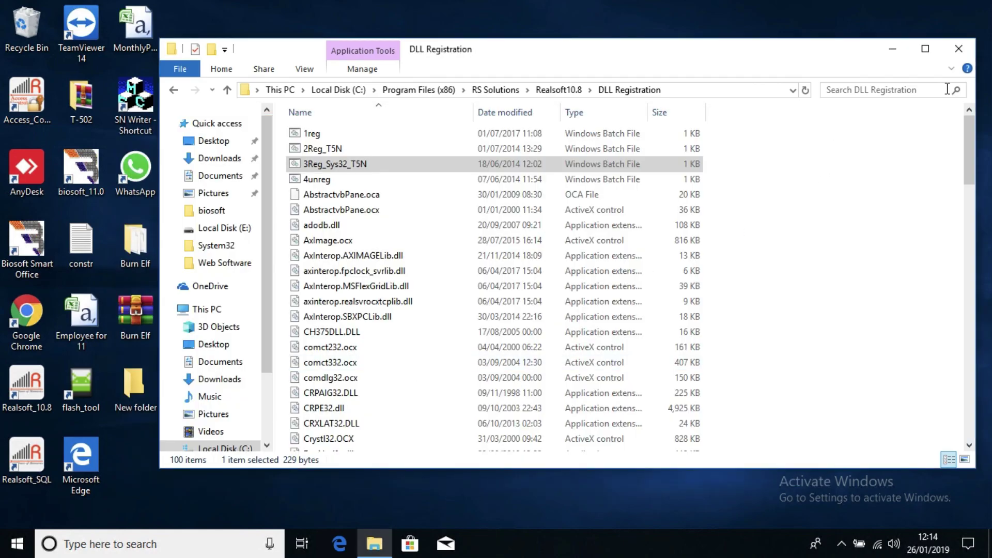
{"action": "left_click", "coordinate": [962, 48]}
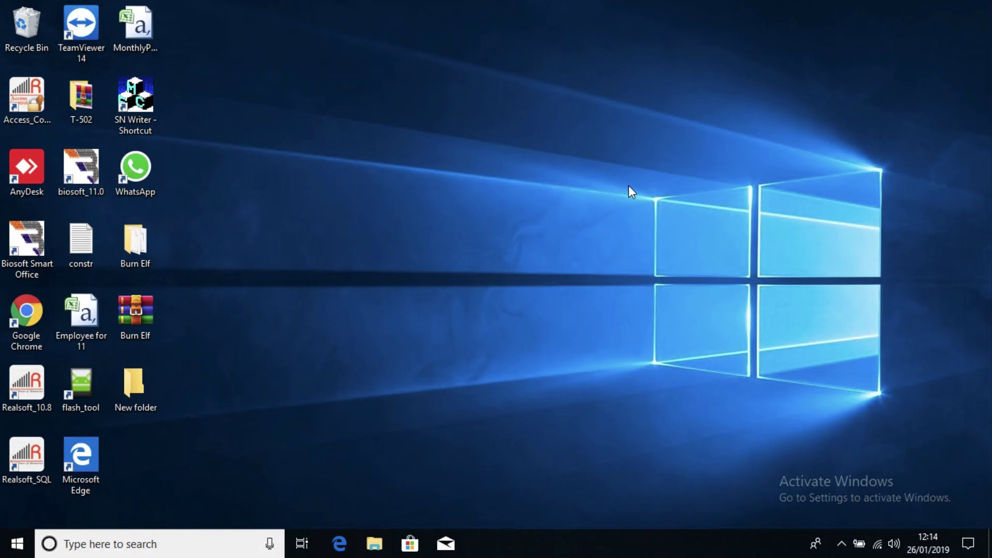